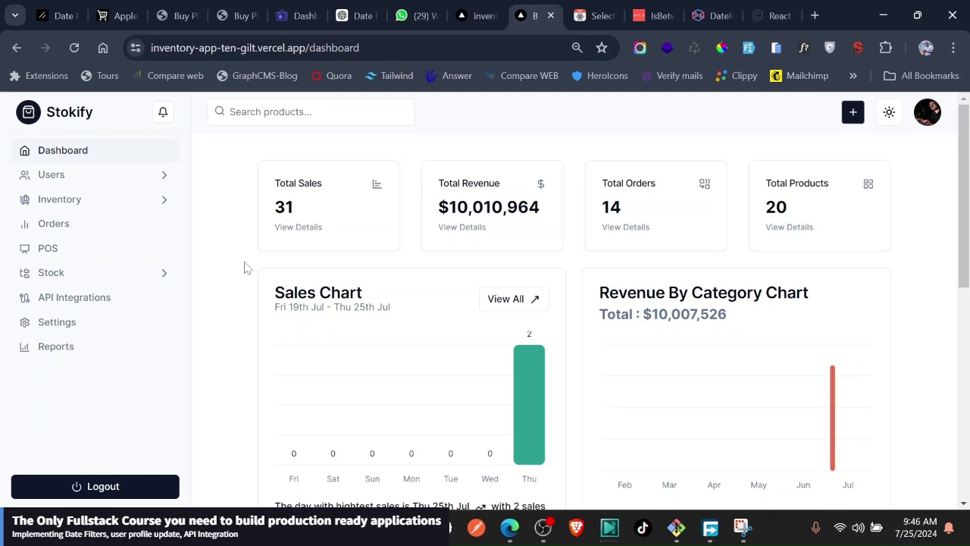
# - Change the phone number in the account's profile settings and save the profile update
pyautogui.scroll(-1, 244, 266)
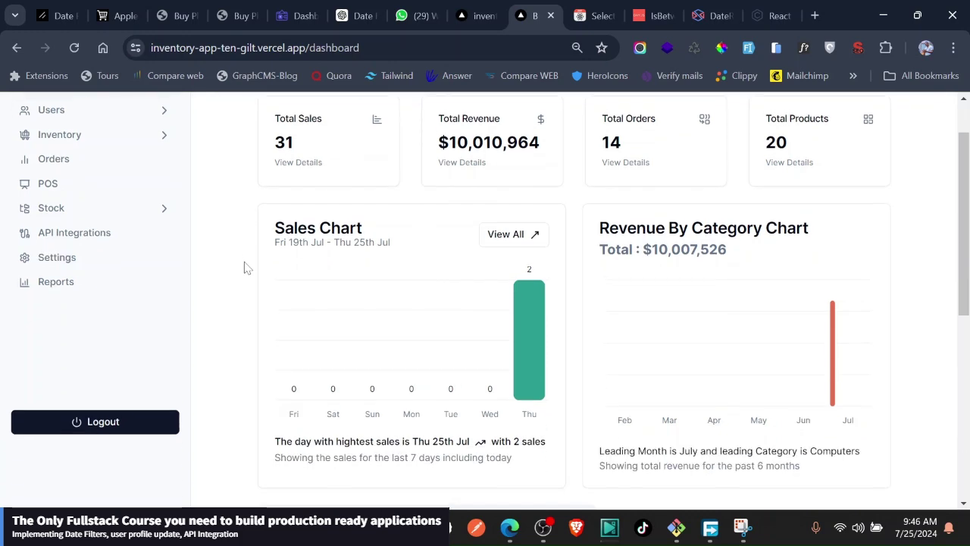
pyautogui.scroll(1, 244, 267)
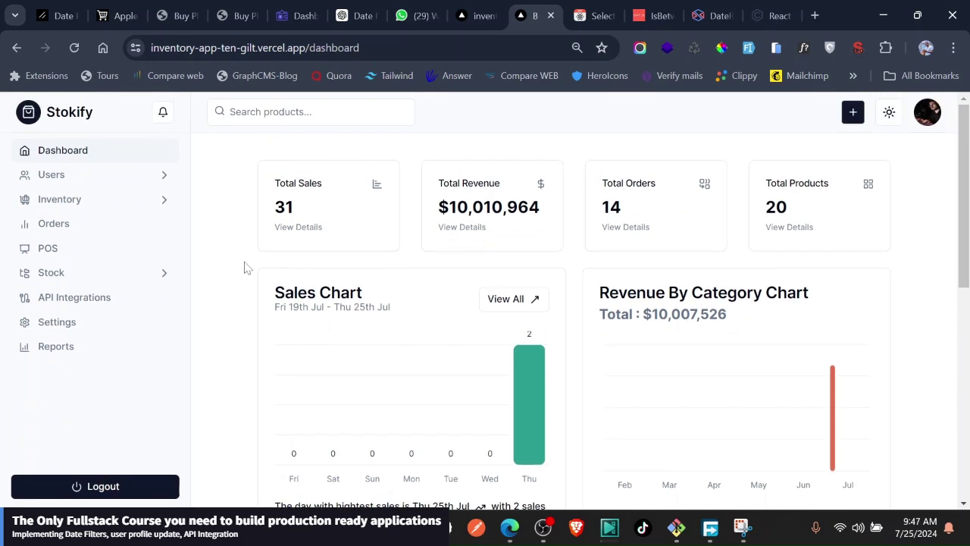
pyautogui.click(61, 323)
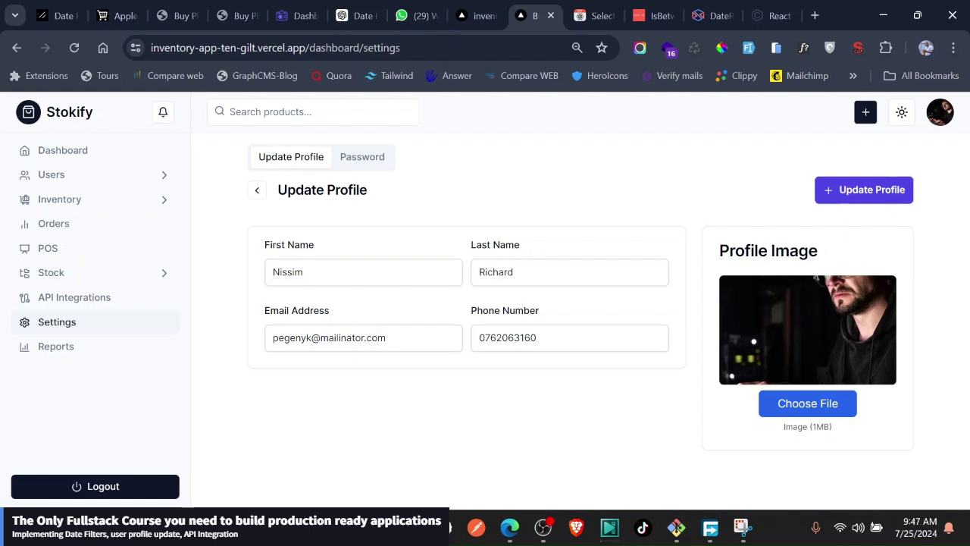
pyautogui.doubleClick(508, 338)
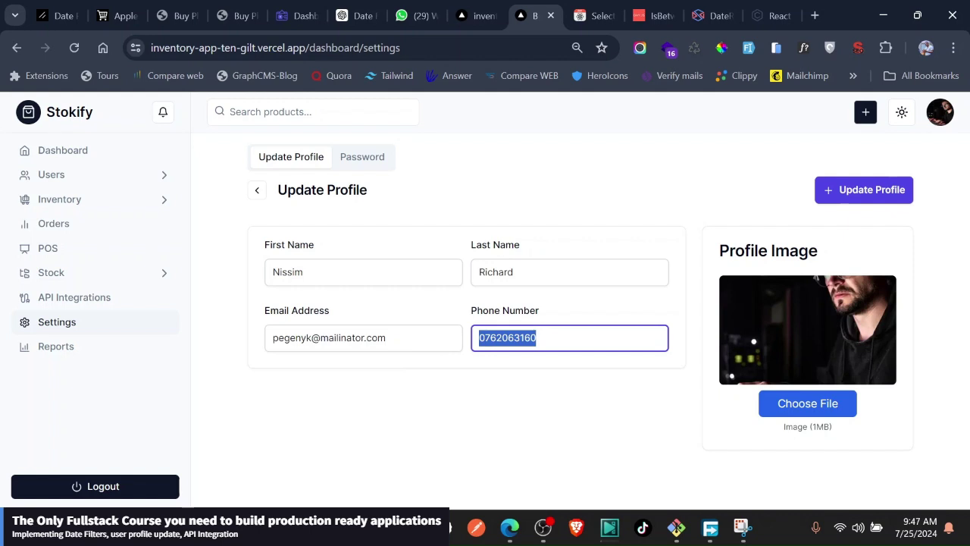
pyautogui.write('0784')
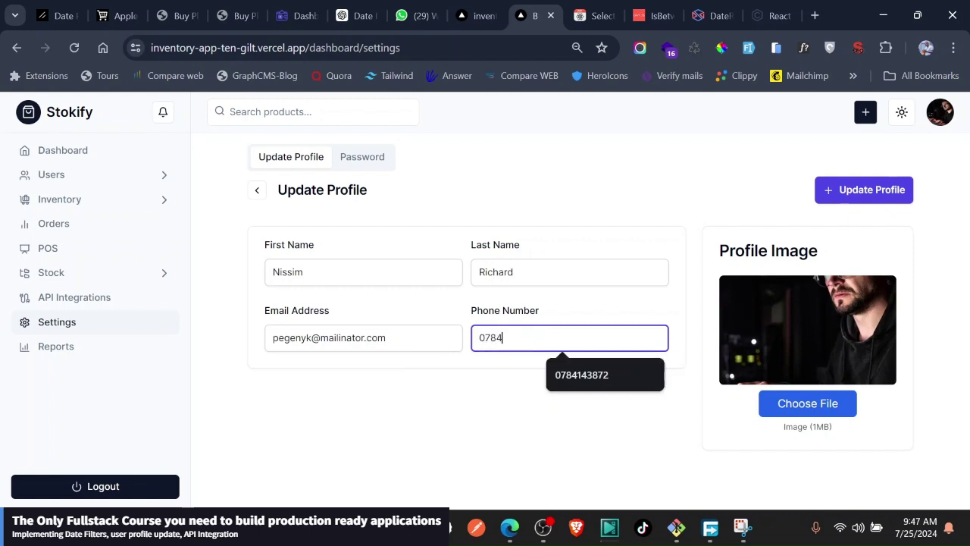
pyautogui.click(585, 374)
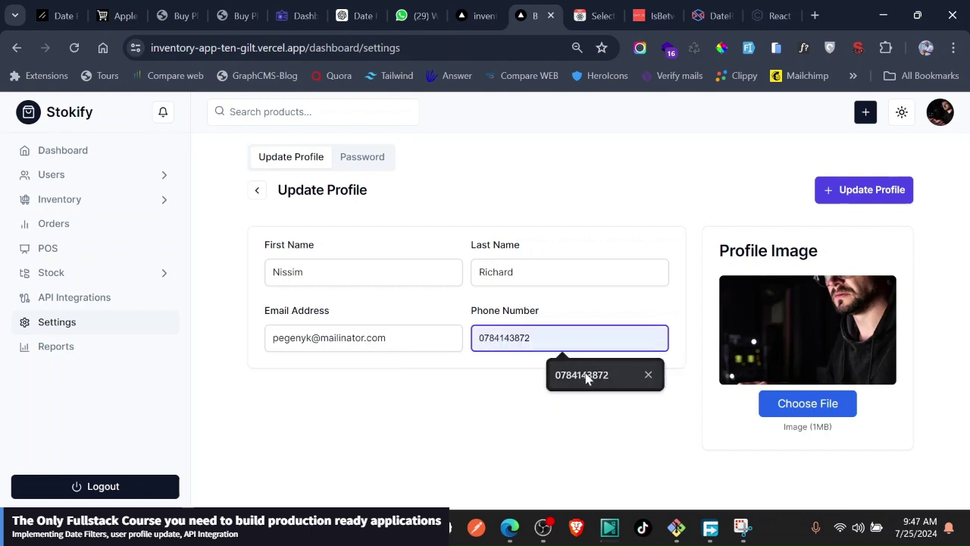
pyautogui.click(570, 374)
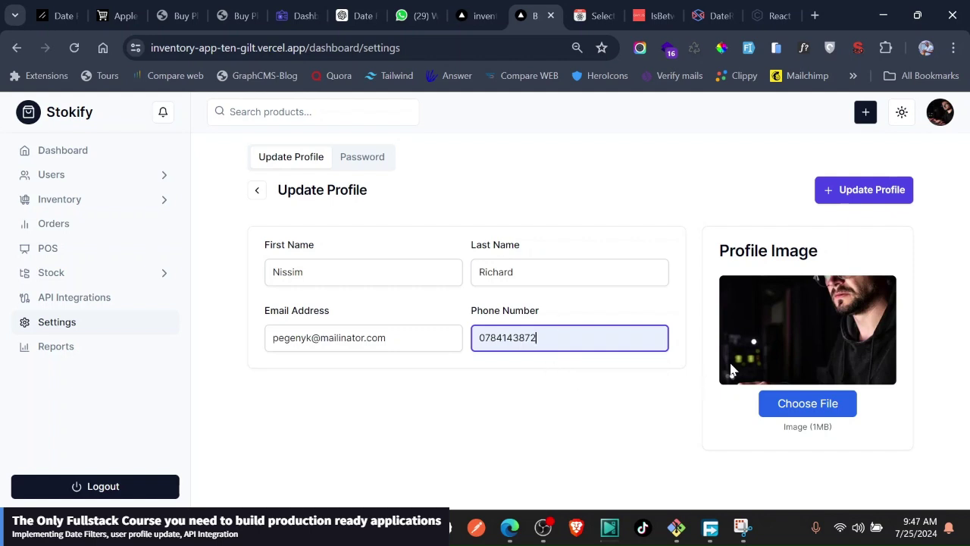
pyautogui.click(859, 195)
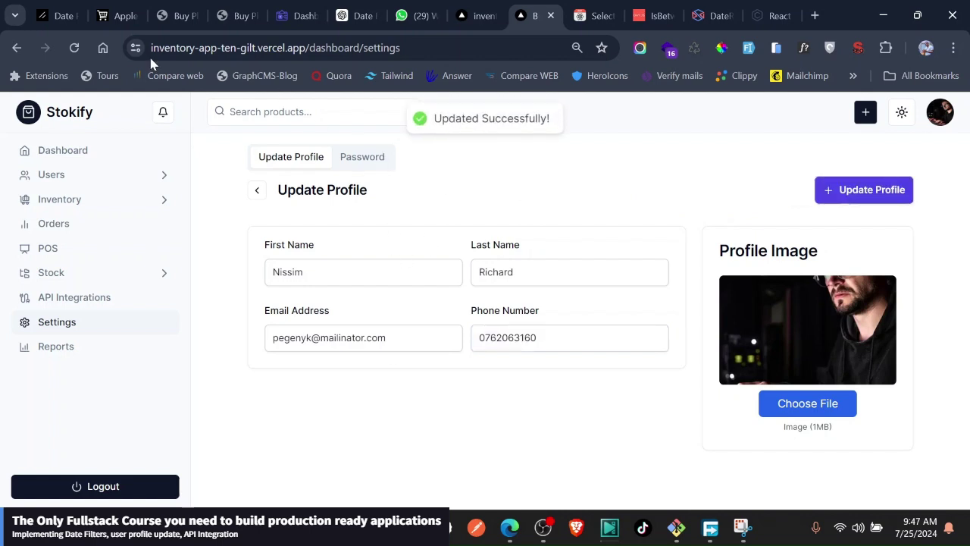
# - Reload the profile settings to check the saved phone number, and view the password update form
pyautogui.click(75, 47)
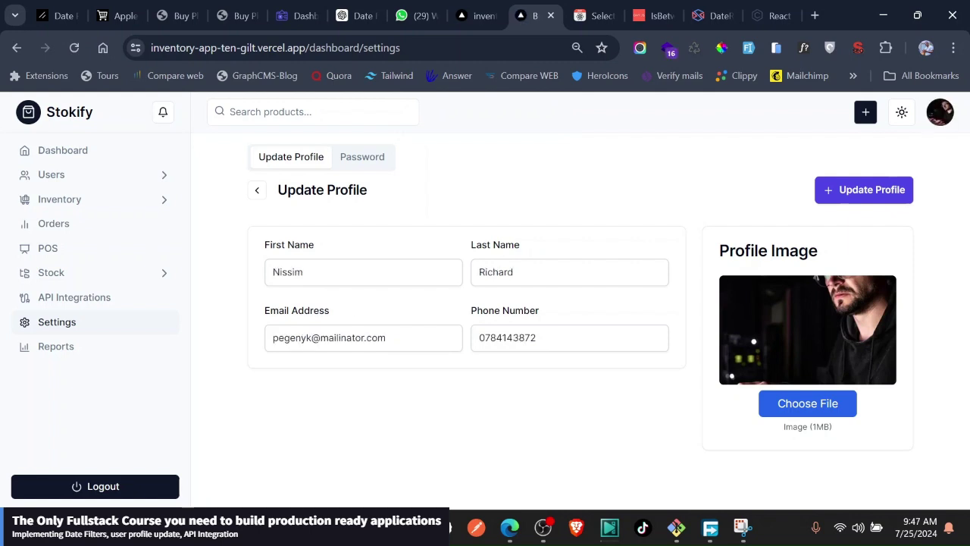
pyautogui.moveTo(542, 338); pyautogui.dragTo(466, 345)
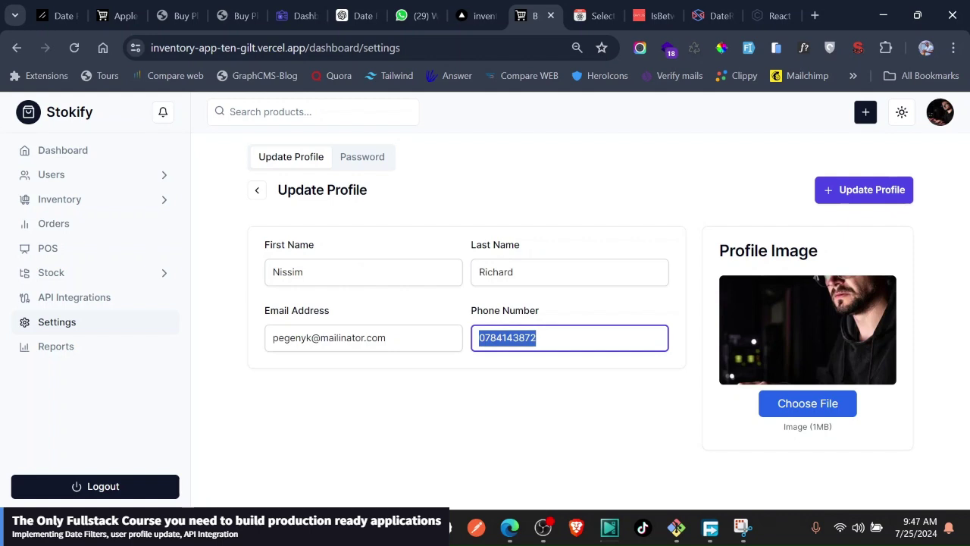
pyautogui.click(363, 162)
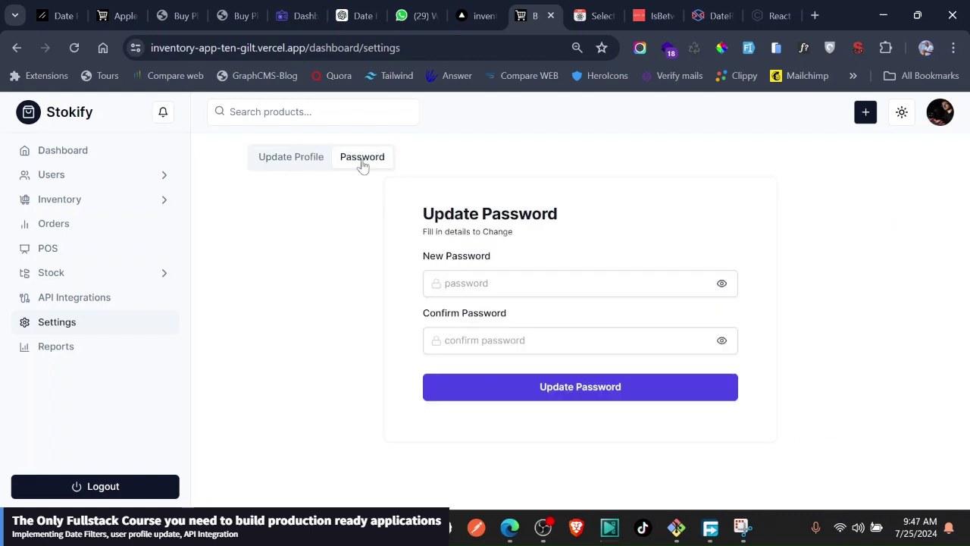
# - From the API Integrations documentation, open the get-all-products endpoint in a new tab and examine its JSON response
pyautogui.click(73, 303)
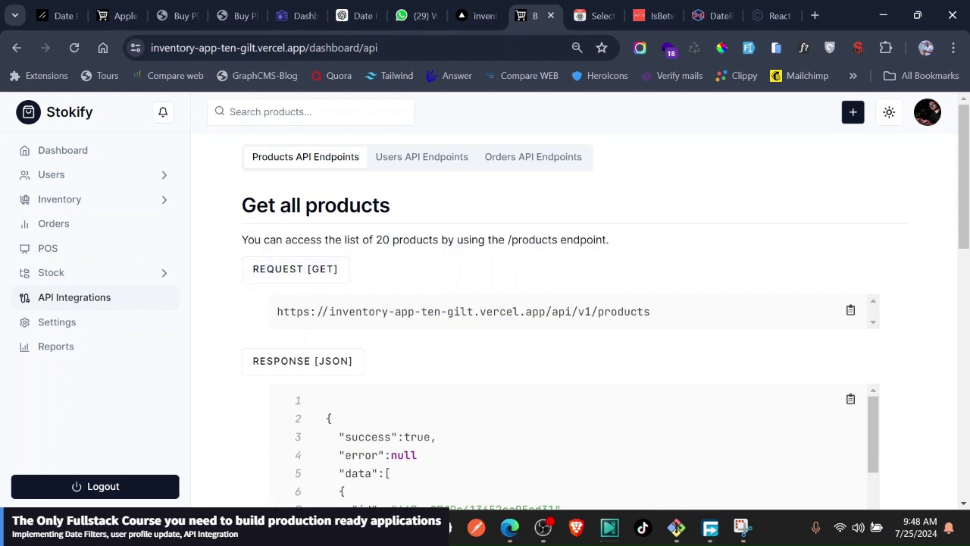
pyautogui.tripleClick(409, 211)
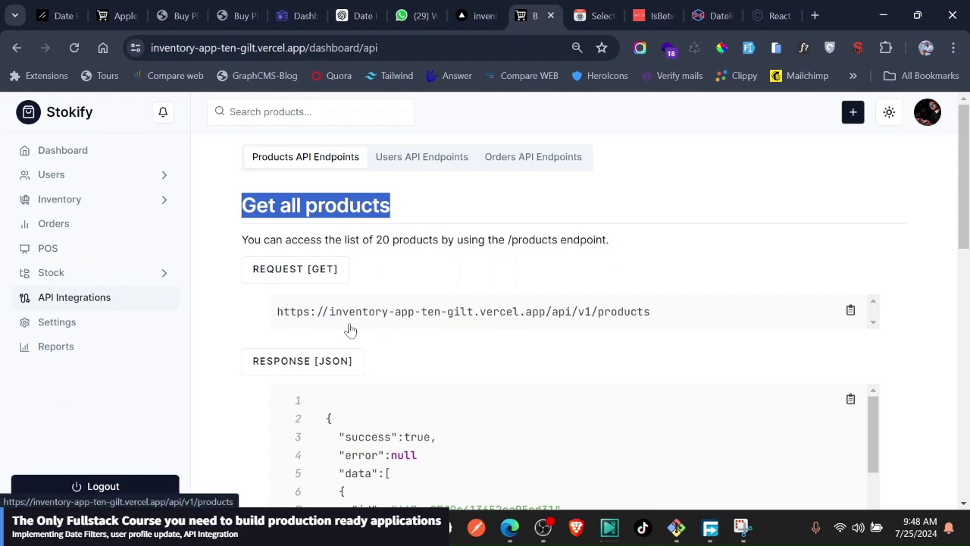
pyautogui.rightClick(431, 320)
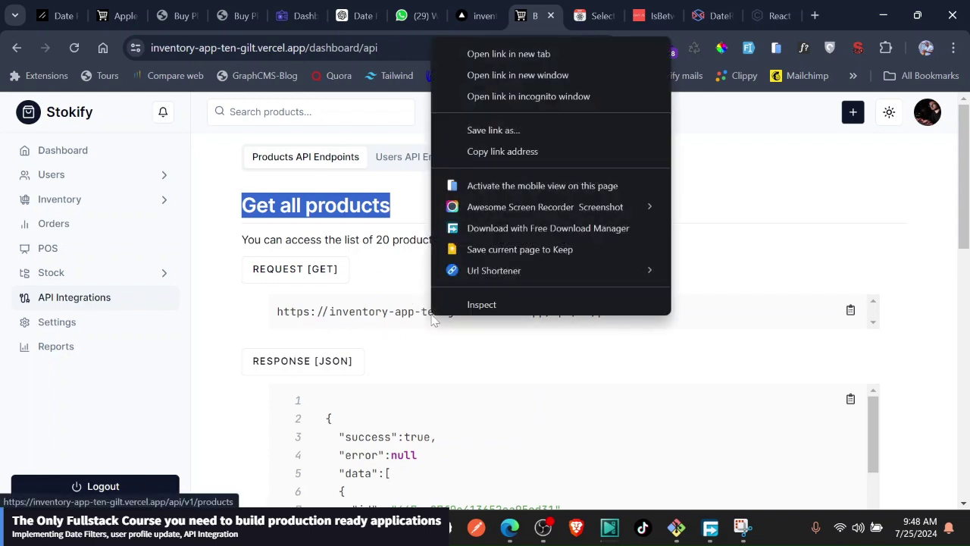
pyautogui.click(485, 54)
pyautogui.click(552, 15)
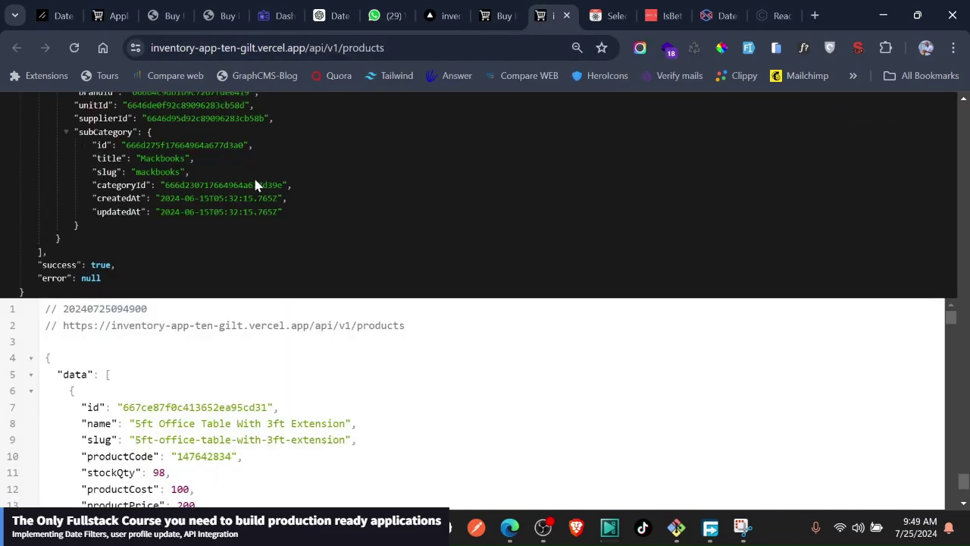
pyautogui.scroll(15, 257, 178)
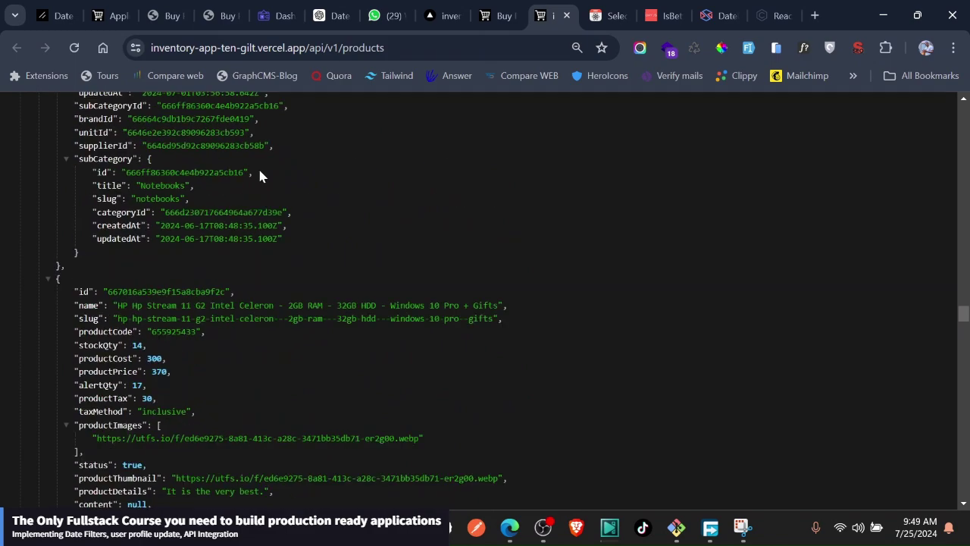
pyautogui.scroll(5, 260, 175)
# - Copy the get-all-products request URL from the API documentation and launch Postman
pyautogui.click(498, 11)
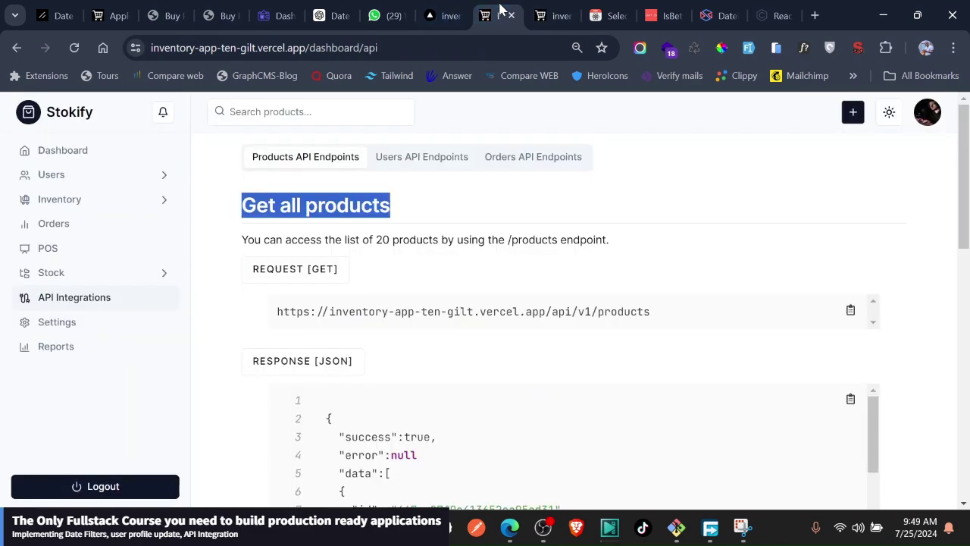
pyautogui.click(849, 309)
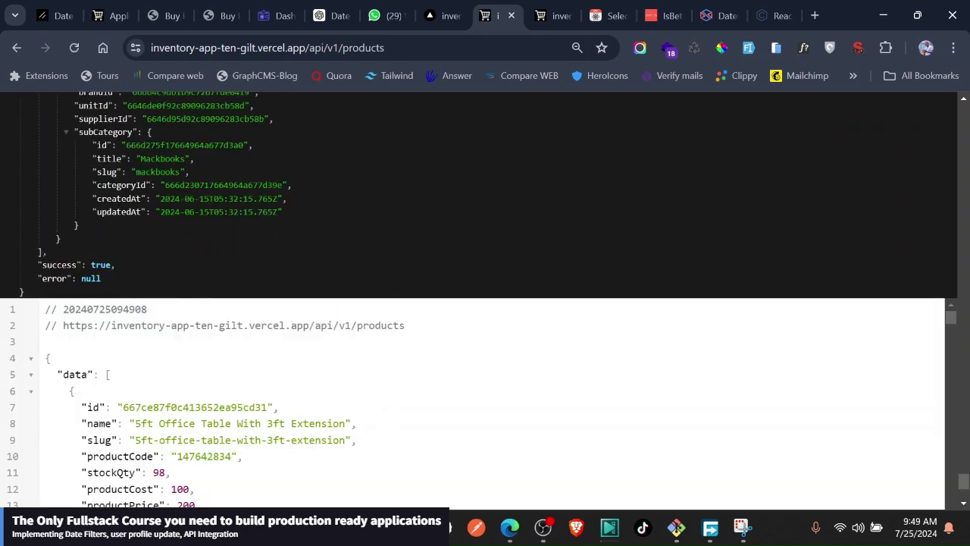
pyautogui.click(439, 16)
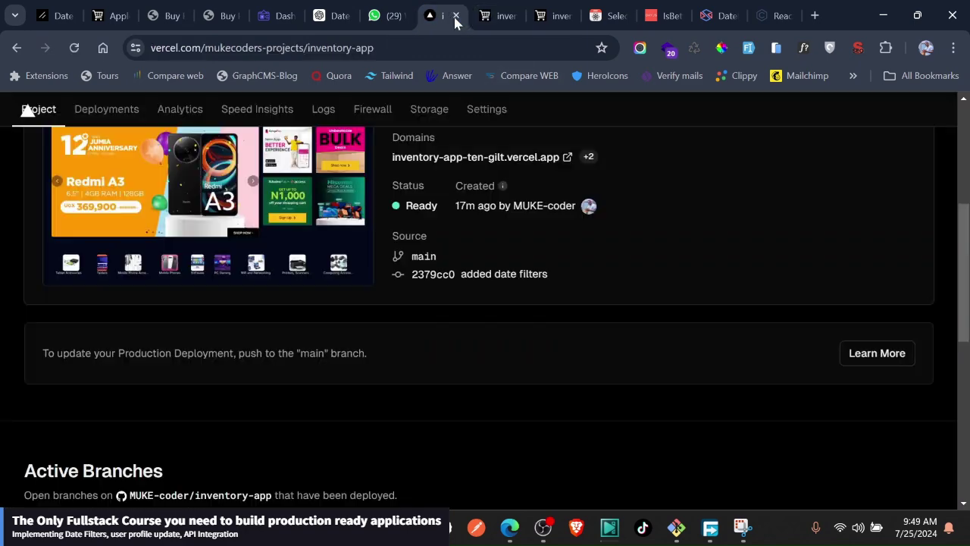
pyautogui.click(485, 18)
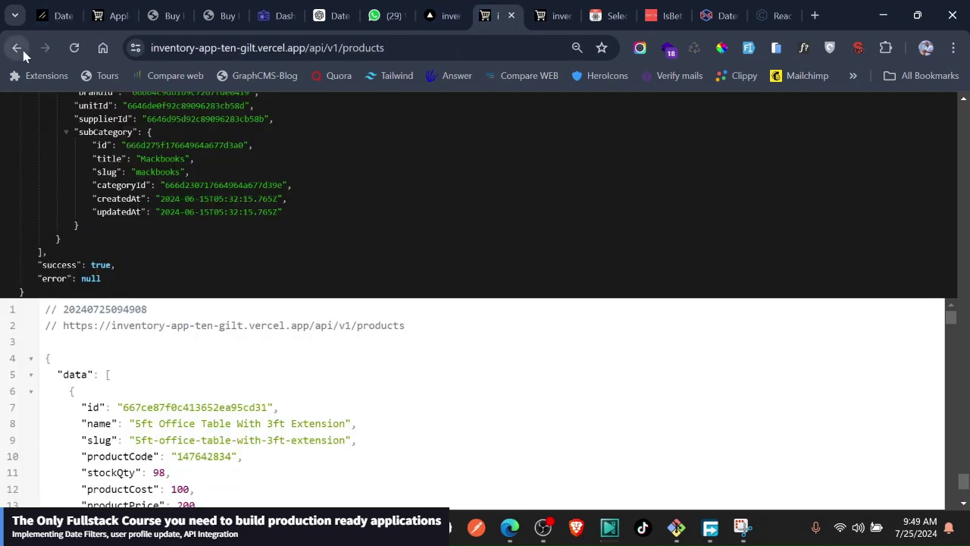
pyautogui.click(25, 44)
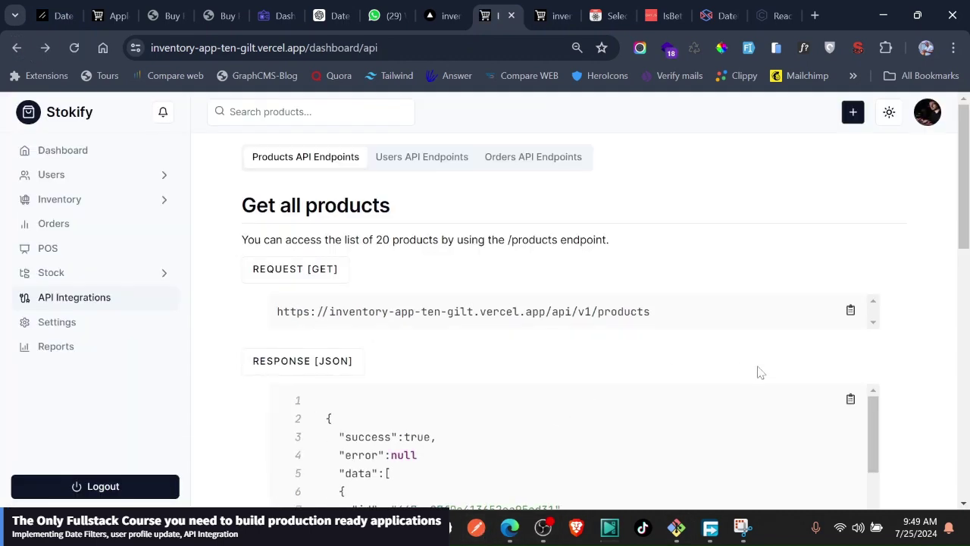
pyautogui.click(850, 310)
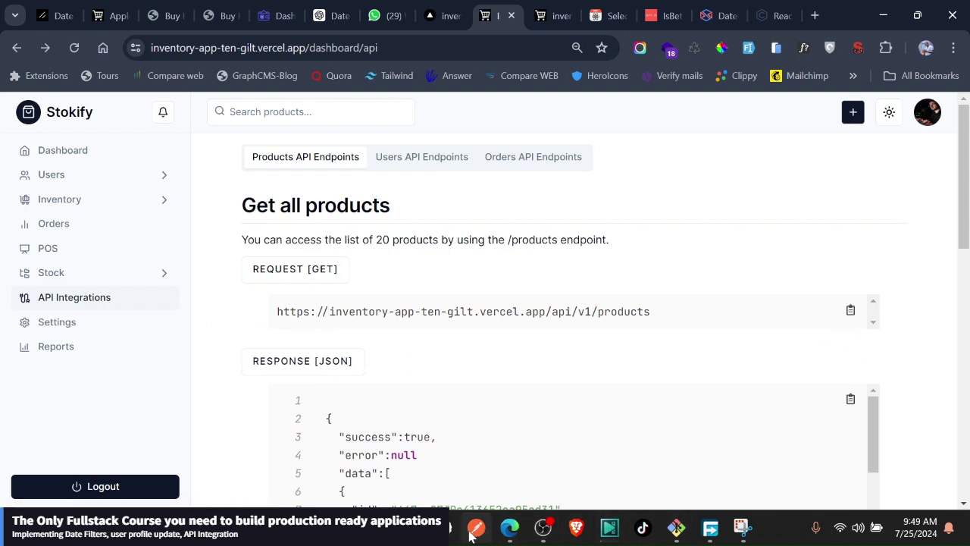
pyautogui.moveTo(409, 528)
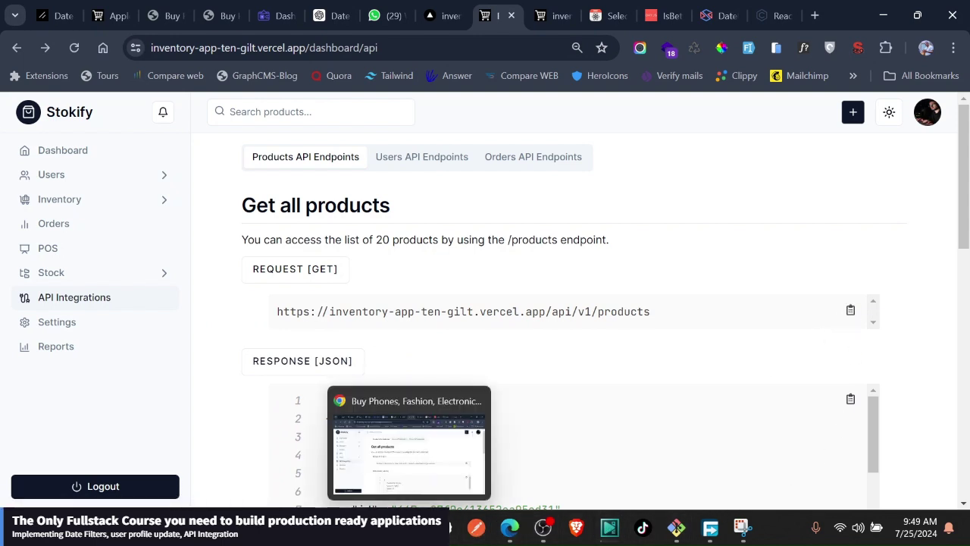
pyautogui.click(478, 530)
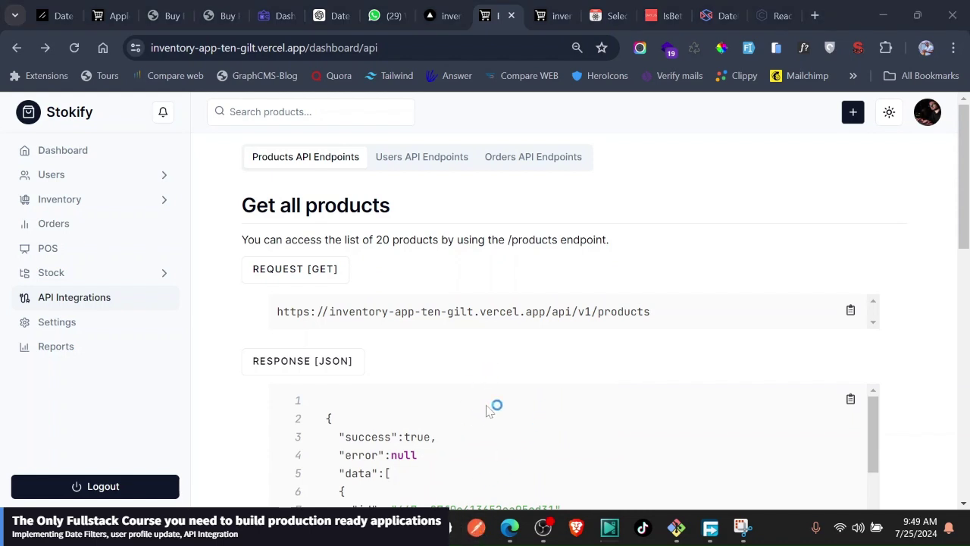
# - Copy the request URL given under Get a Single Product in the products API documentation
pyautogui.moveTo(964, 174); pyautogui.dragTo(964, 261)
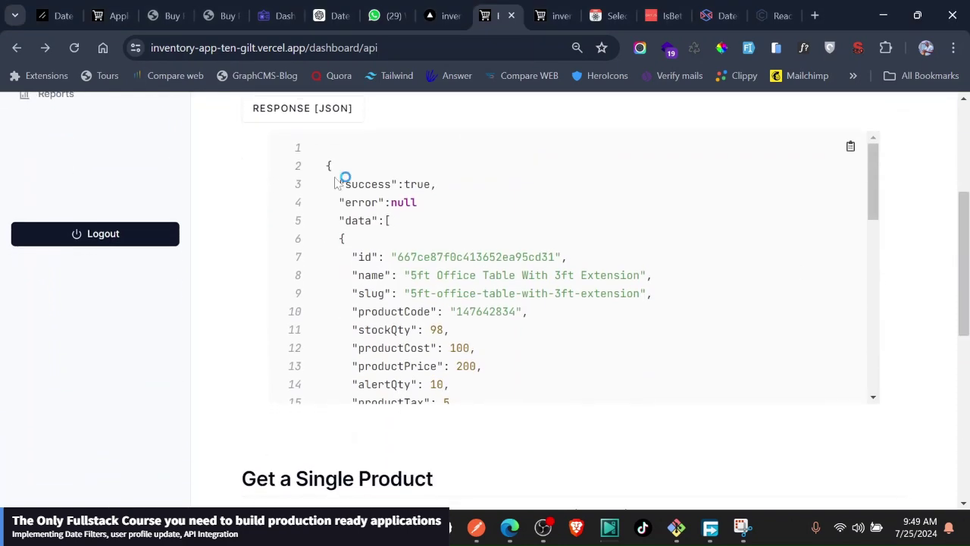
pyautogui.moveTo(967, 205); pyautogui.dragTo(947, 352)
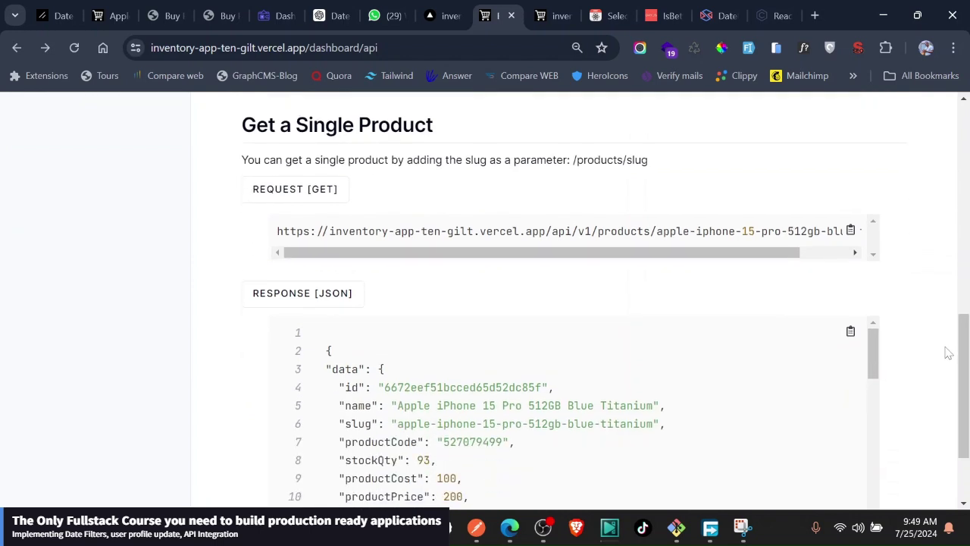
pyautogui.moveTo(645, 252); pyautogui.dragTo(773, 253)
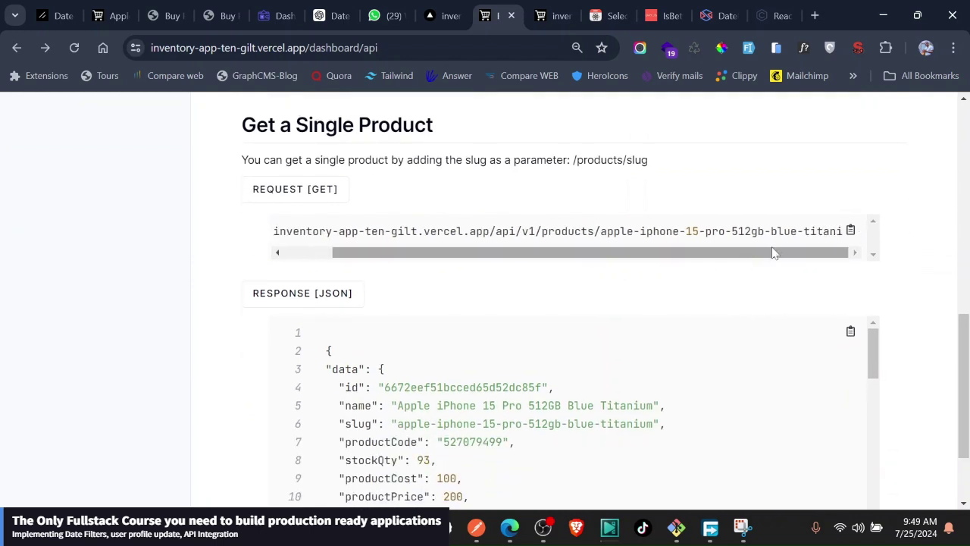
pyautogui.click(850, 233)
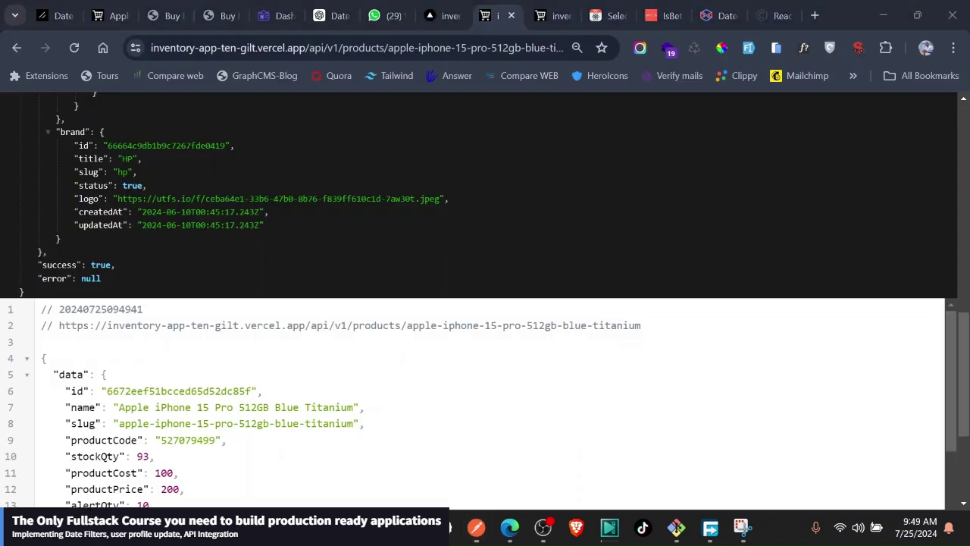
pyautogui.click(448, 21)
pyautogui.click(491, 15)
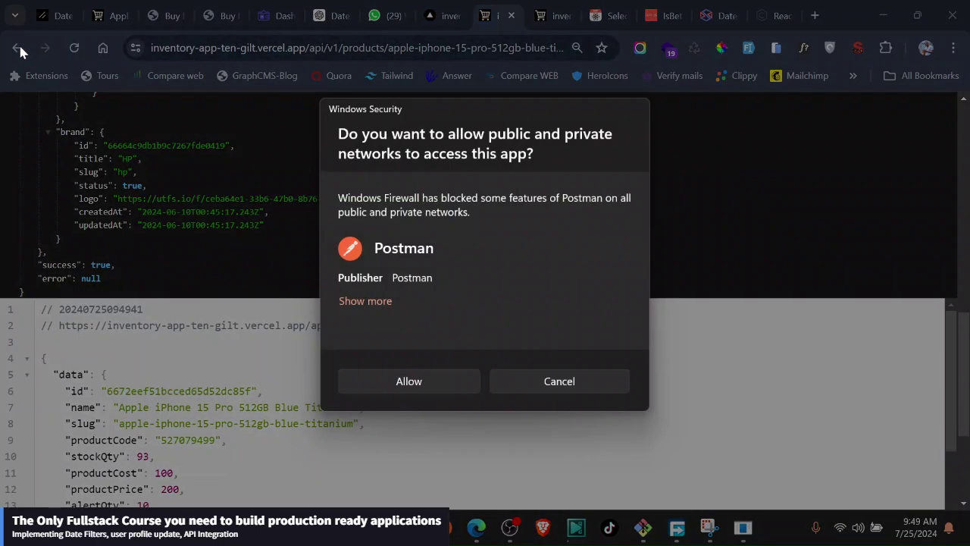
# - Allow Postman network access through Windows Firewall, and switch to Postman
pyautogui.click(400, 382)
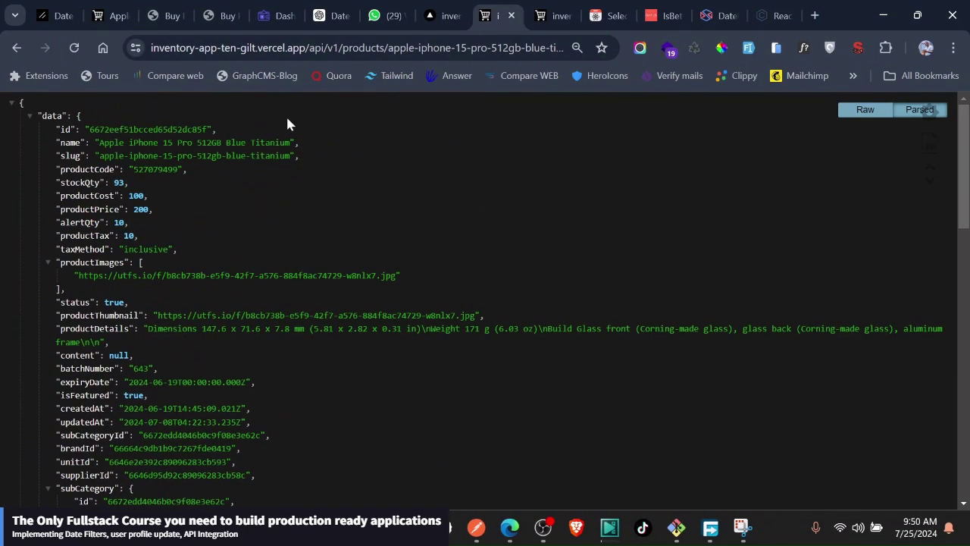
pyautogui.click(18, 50)
pyautogui.click(473, 528)
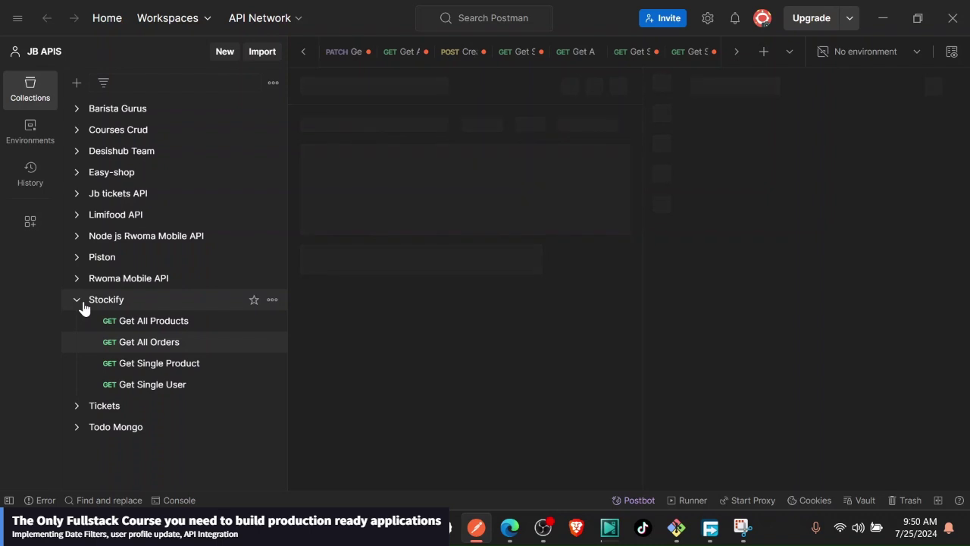
pyautogui.click(144, 371)
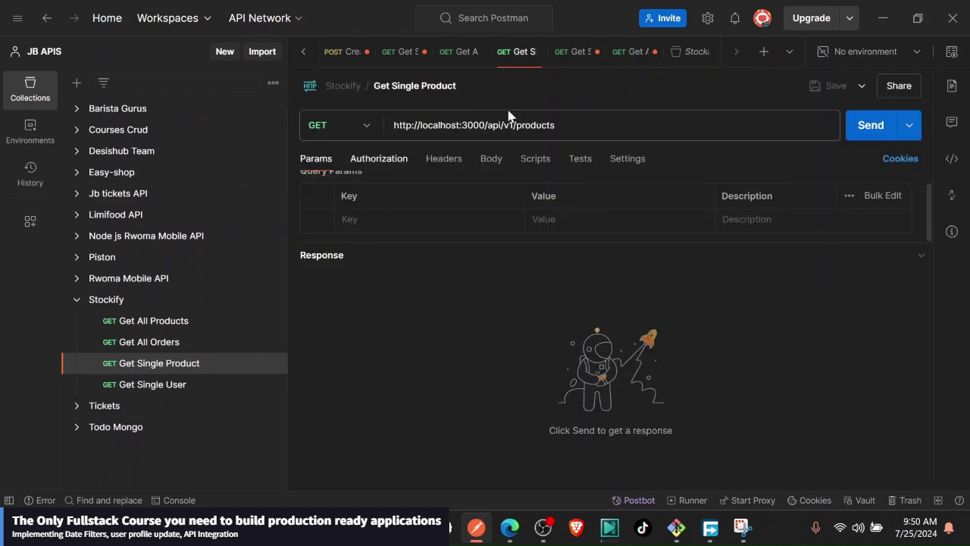
pyautogui.moveTo(467, 125); pyautogui.dragTo(381, 122)
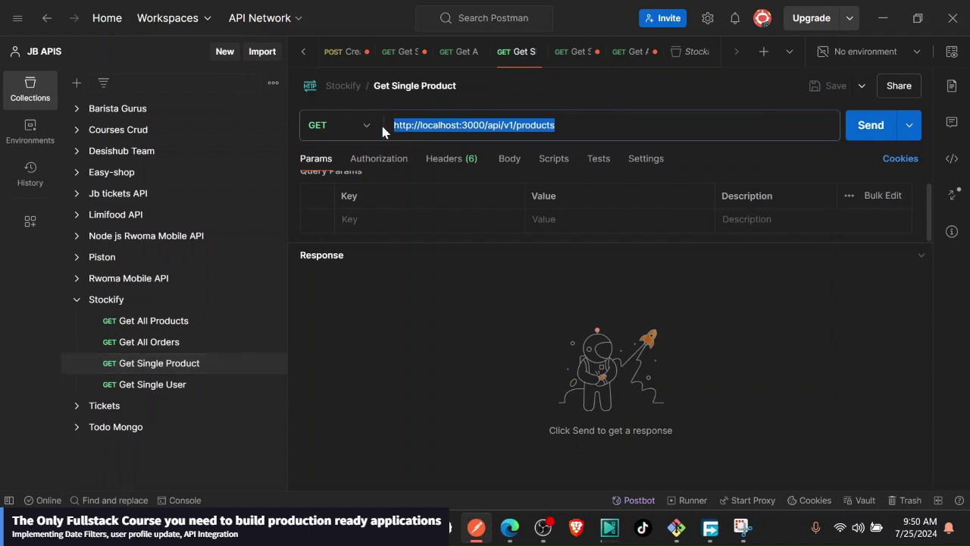
pyautogui.hotkey('ctrl', 'v')
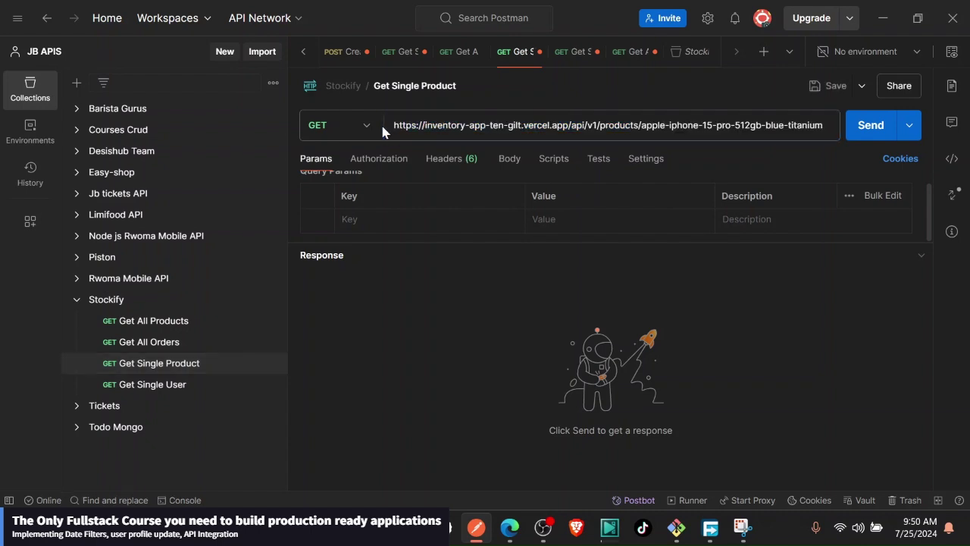
pyautogui.click(869, 125)
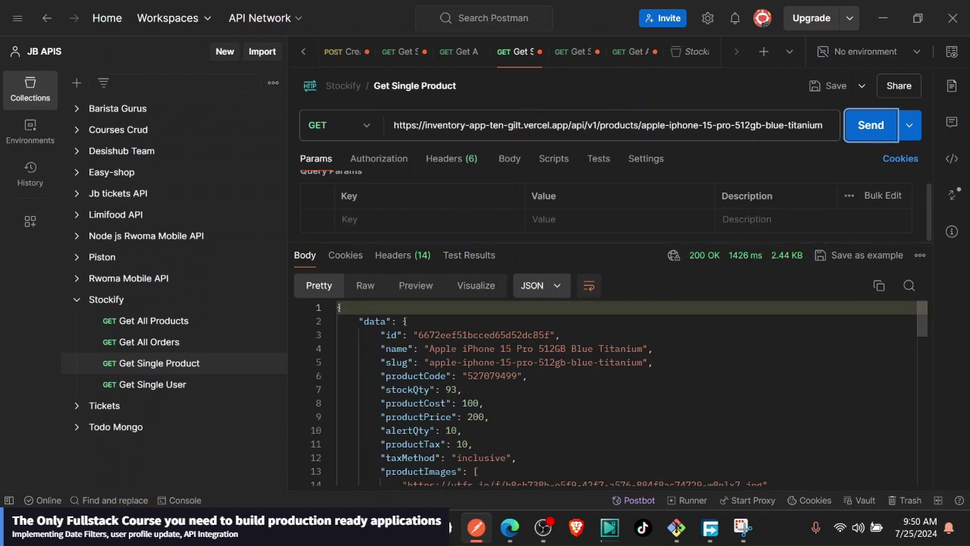
# - Switch back to the browser's API documentation and review the Get a Single Product request
pyautogui.hotkey('alt', 'Tab')
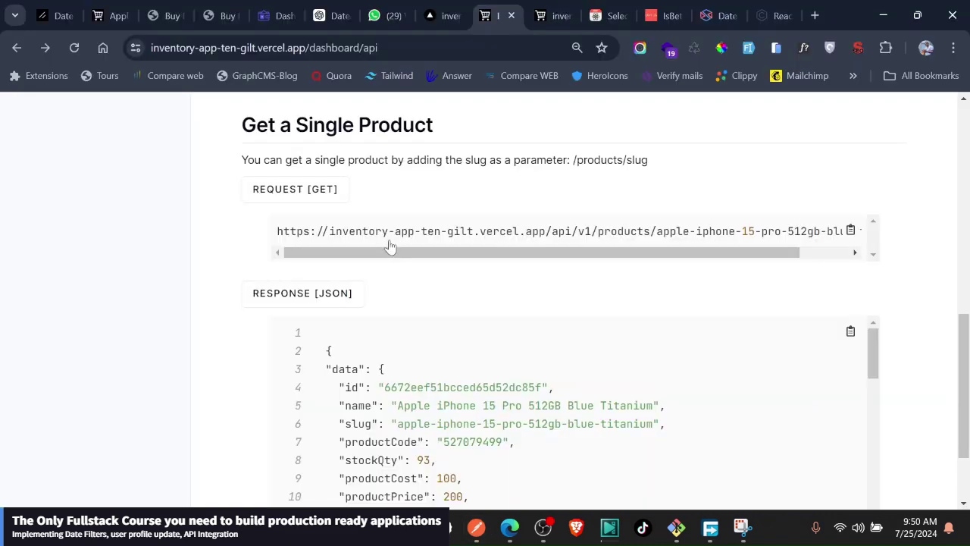
pyautogui.moveTo(369, 254); pyautogui.dragTo(299, 252)
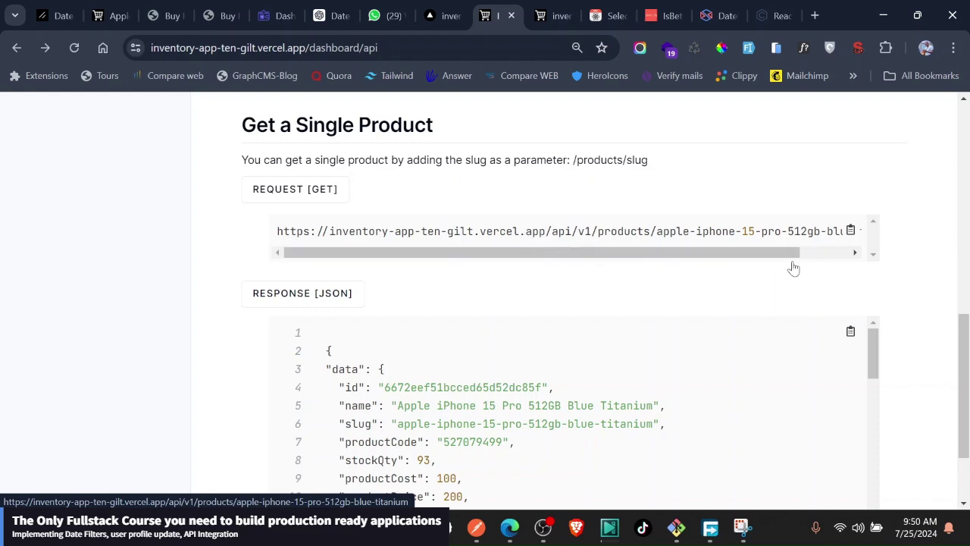
pyautogui.moveTo(961, 371); pyautogui.dragTo(933, 290)
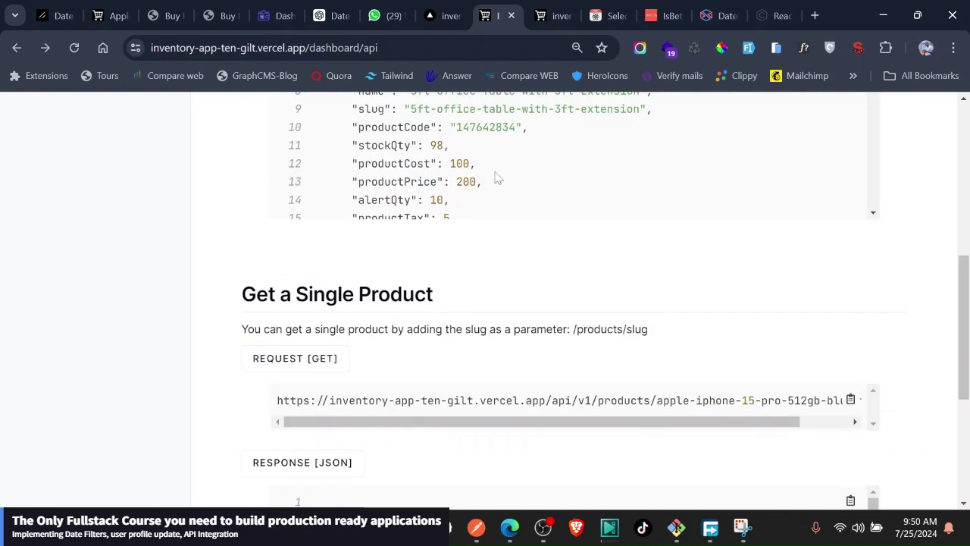
# - Open the users API endpoints documentation and read through the Get all Users sample response
pyautogui.scroll(8, 497, 177)
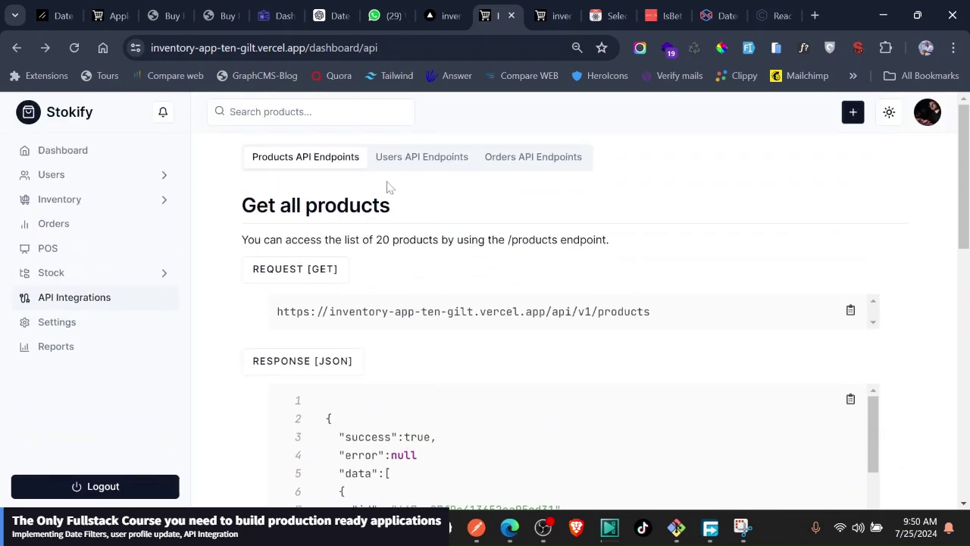
pyautogui.click(402, 166)
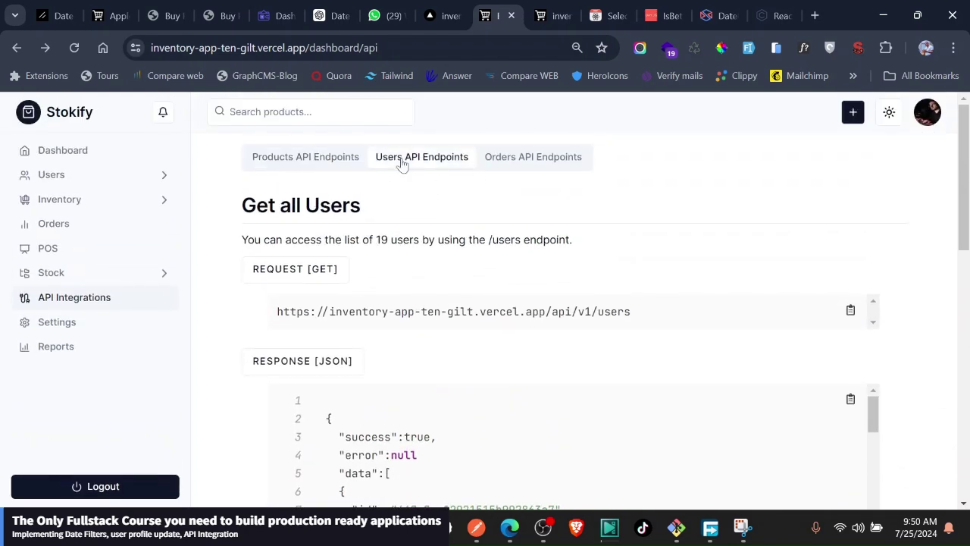
pyautogui.scroll(-6, 401, 238)
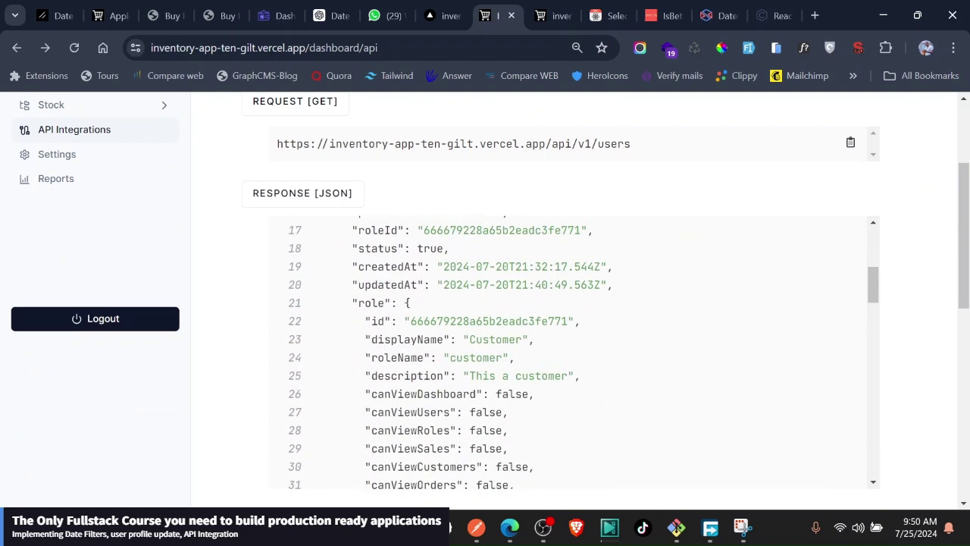
pyautogui.scroll(-15, 574, 351)
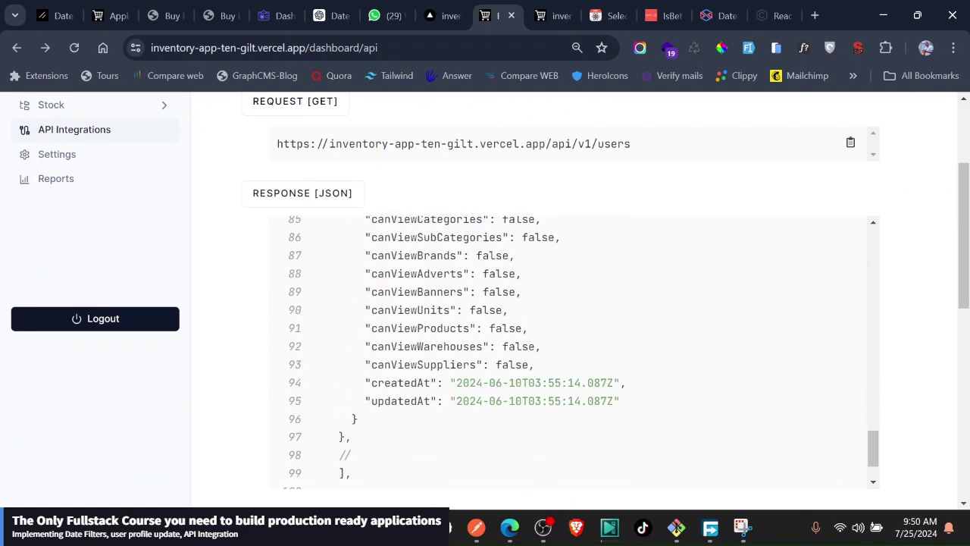
pyautogui.scroll(-2, 401, 238)
pyautogui.scroll(2, 401, 238)
pyautogui.scroll(-2, 402, 238)
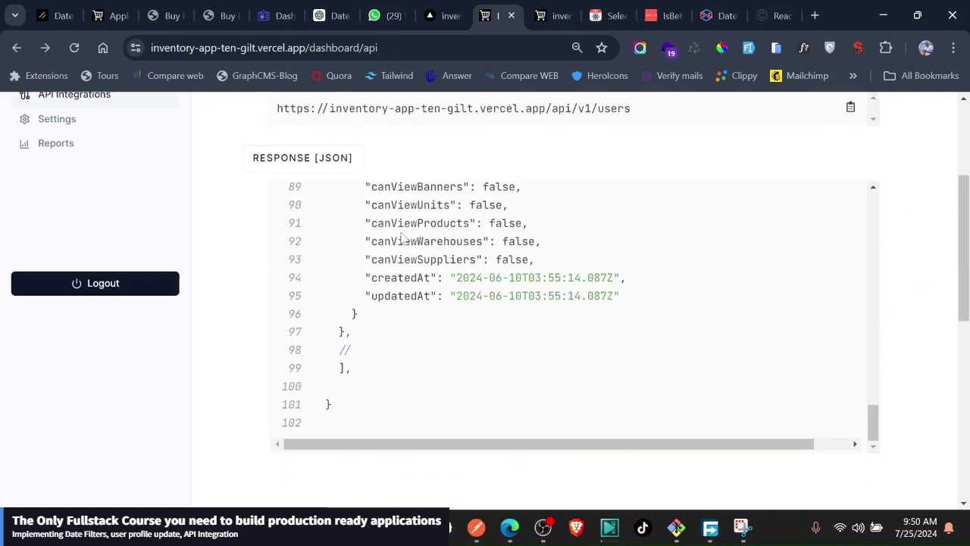
pyautogui.scroll(10, 411, 321)
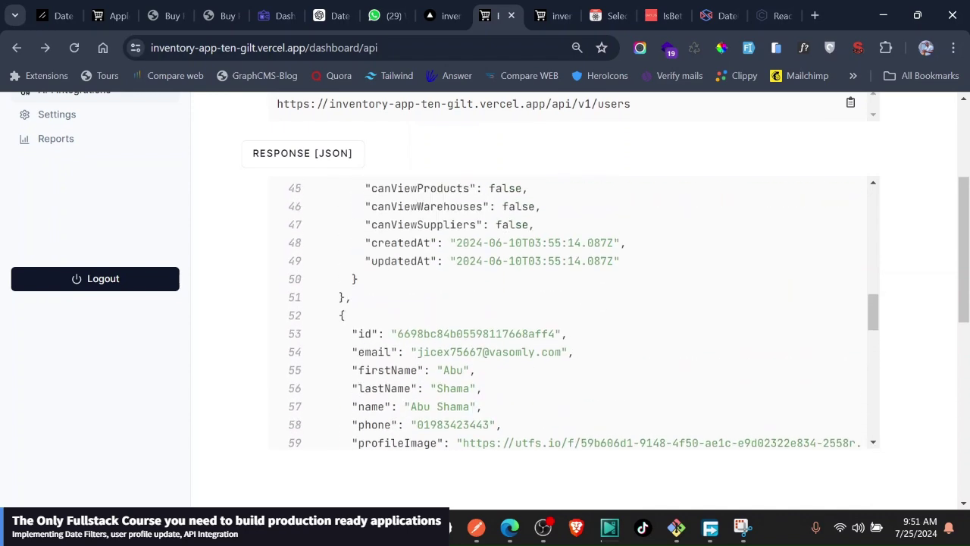
pyautogui.scroll(10, 573, 311)
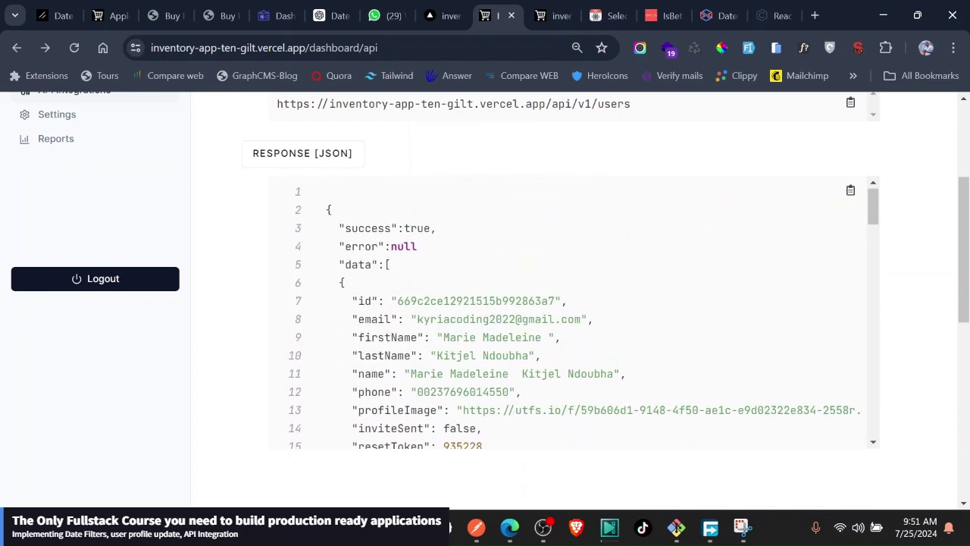
# - Examine the user and role fields in the sample response and the Get a Single User section below it
pyautogui.scroll(-2, 364, 325)
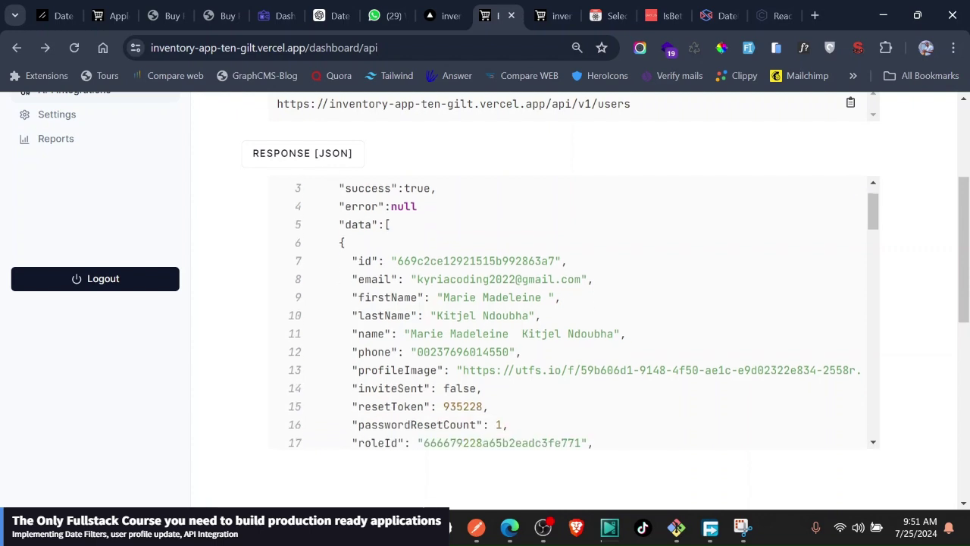
pyautogui.moveTo(351, 302); pyautogui.dragTo(430, 366)
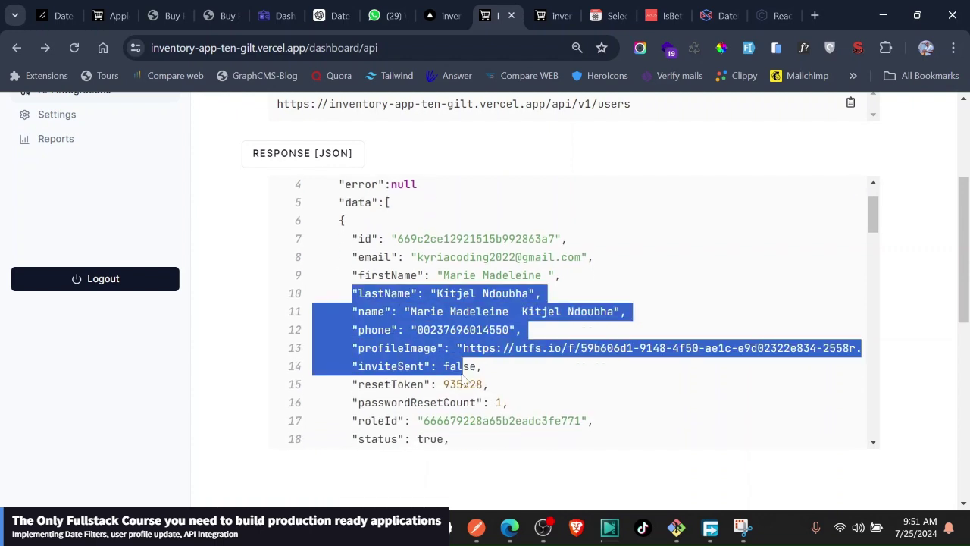
pyautogui.scroll(-3, 464, 379)
pyautogui.click(464, 379)
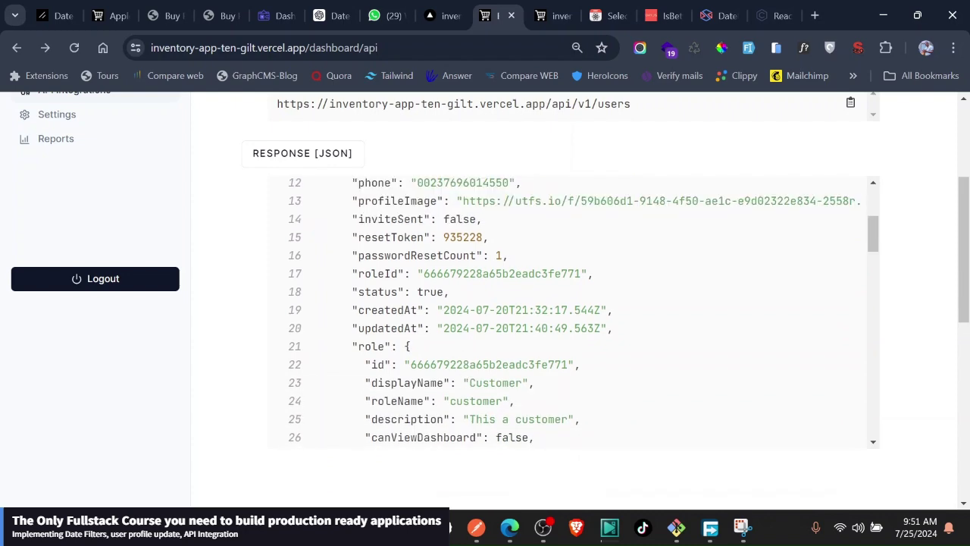
pyautogui.scroll(-14, 448, 293)
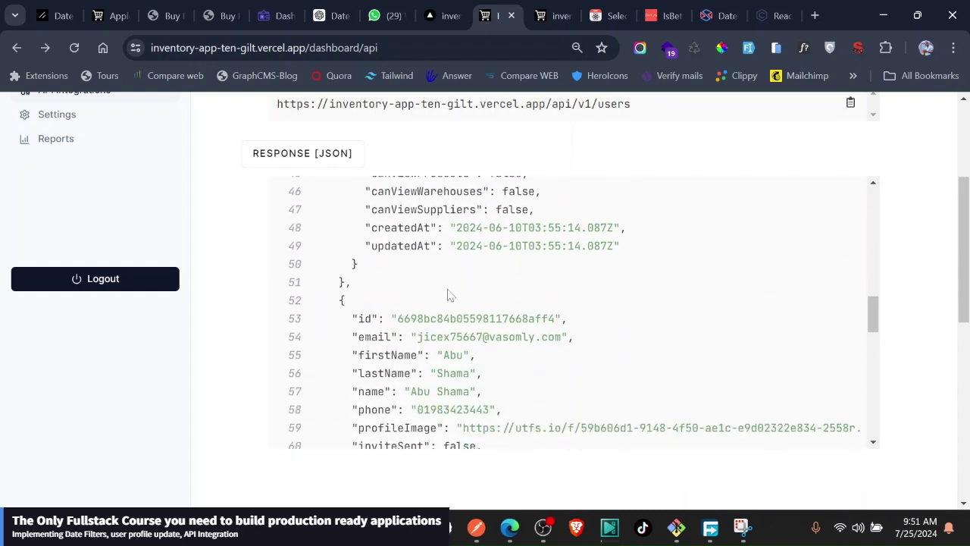
pyautogui.scroll(-12, 448, 293)
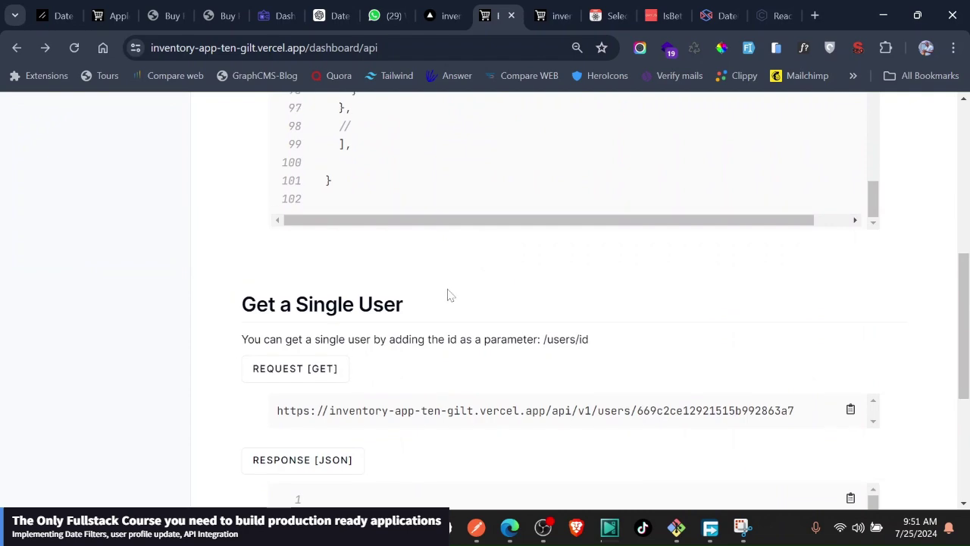
pyautogui.scroll(-2, 448, 294)
pyautogui.scroll(7, 448, 294)
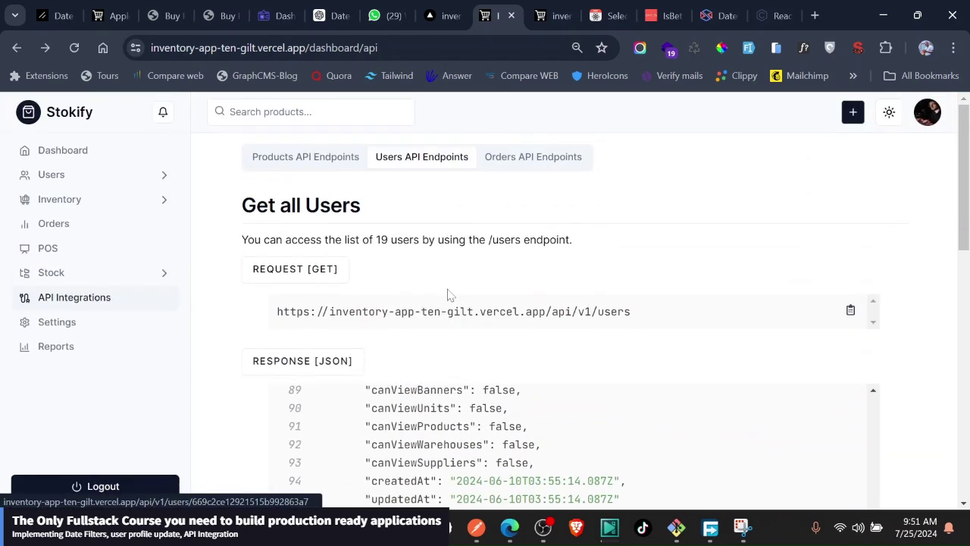
# - Open the orders API endpoints documentation and review the Get all Orders request and sample response
pyautogui.click(510, 158)
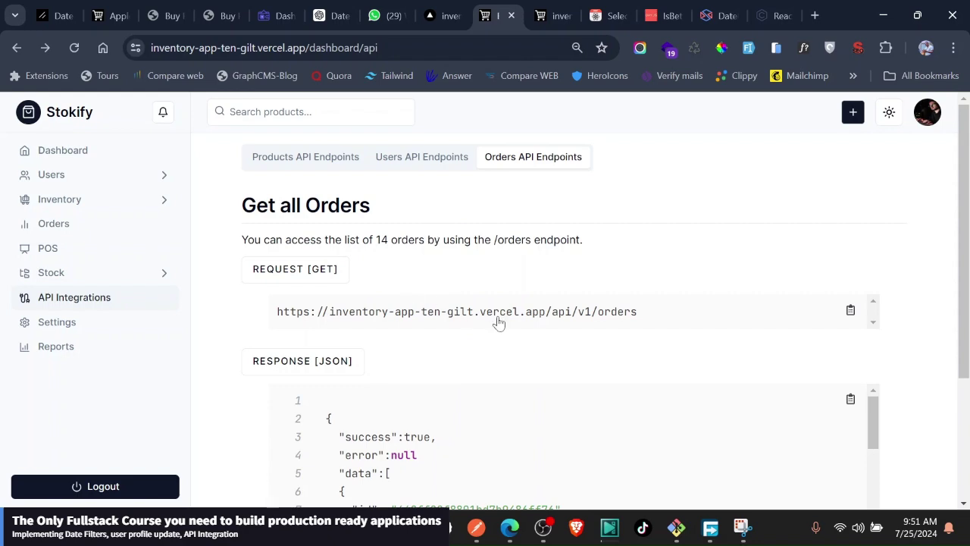
pyautogui.scroll(-3, 499, 323)
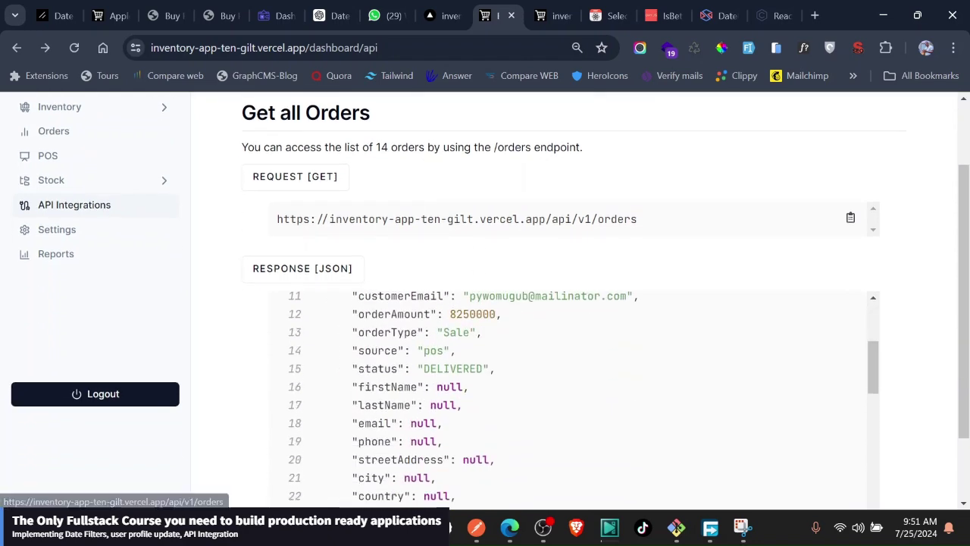
pyautogui.scroll(-3, 569, 400)
pyautogui.scroll(5, 568, 400)
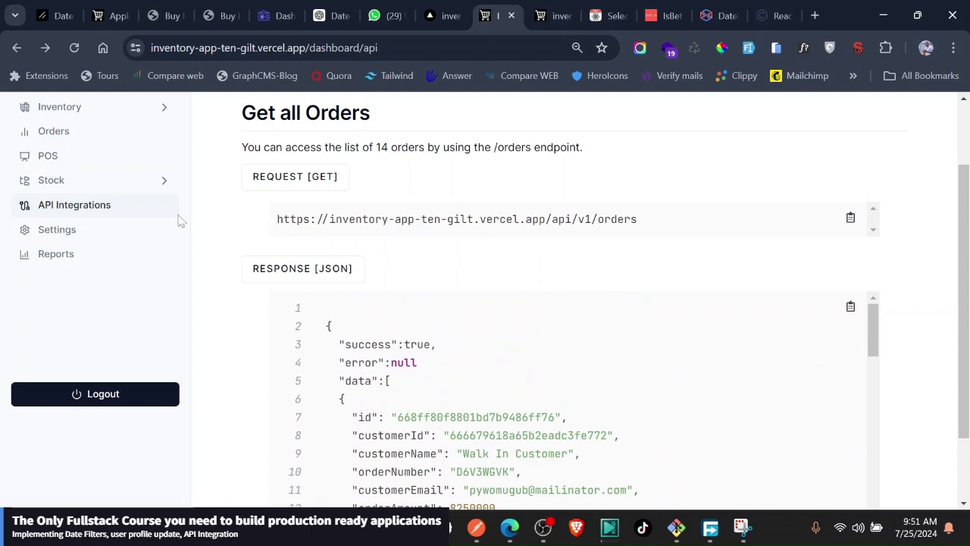
pyautogui.scroll(2, 221, 196)
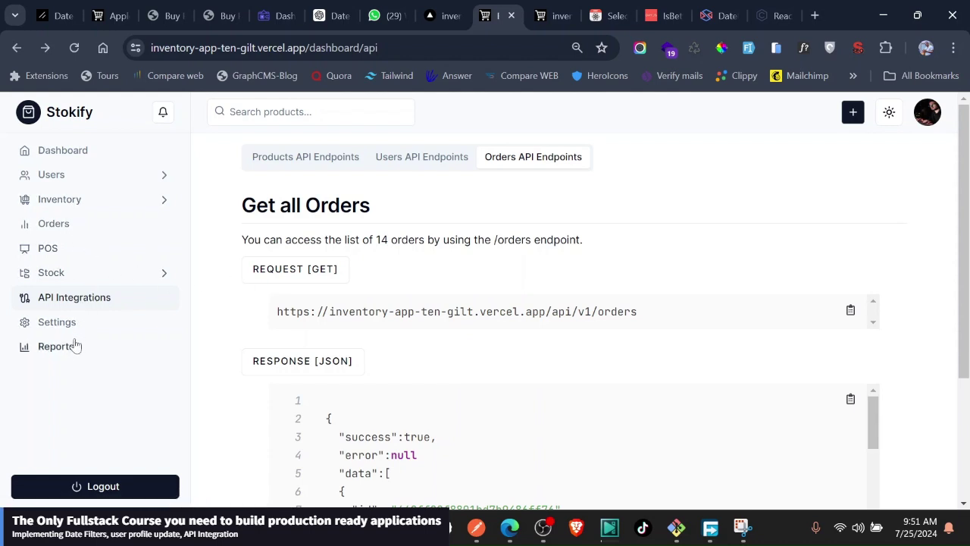
# - Open the Orders page and filter the orders table to Today
pyautogui.click(64, 231)
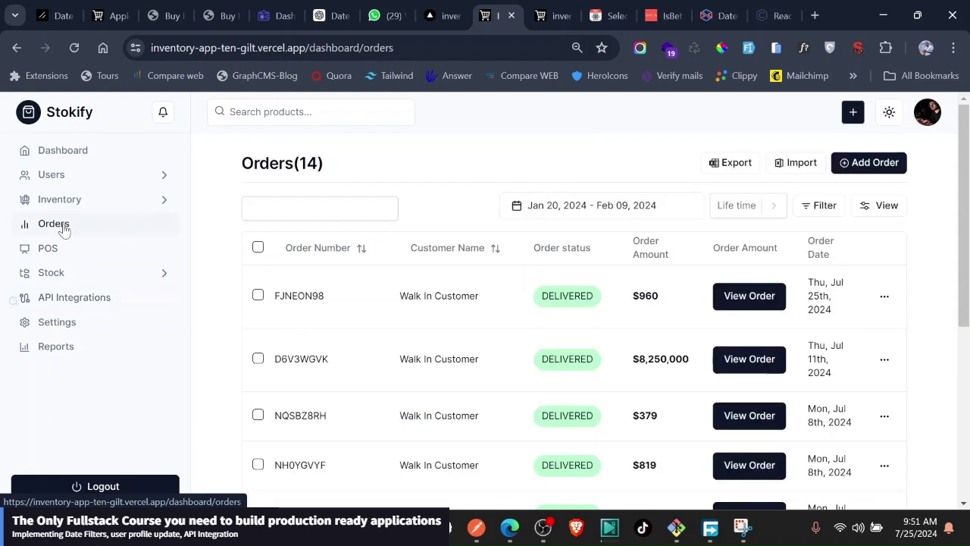
pyautogui.click(752, 216)
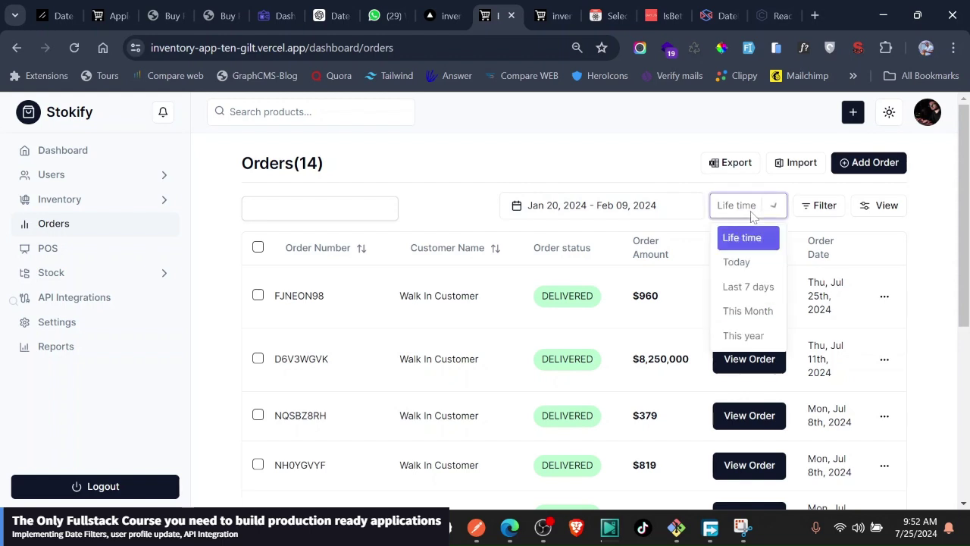
pyautogui.click(731, 265)
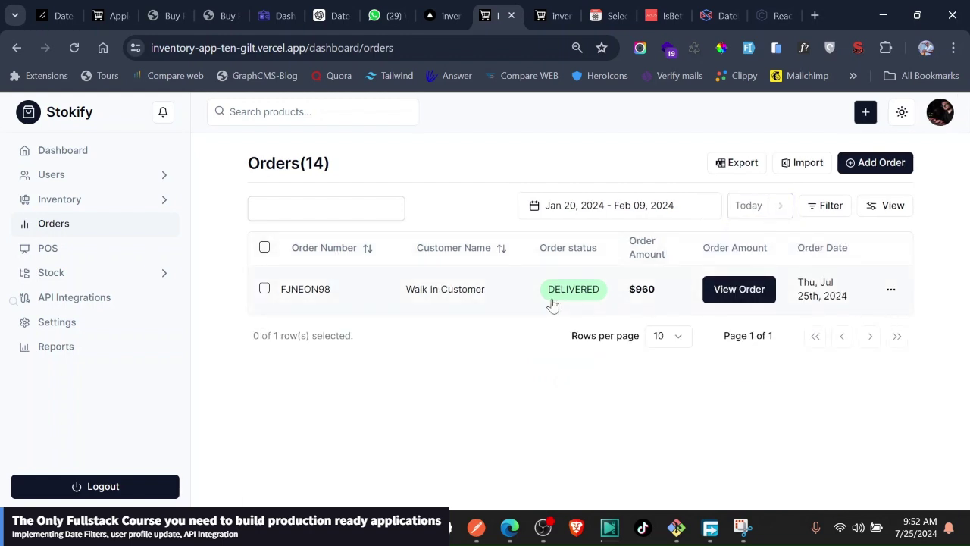
# - Filter the orders table by Last 7 days, followed by This Month
pyautogui.click(754, 206)
pyautogui.click(752, 289)
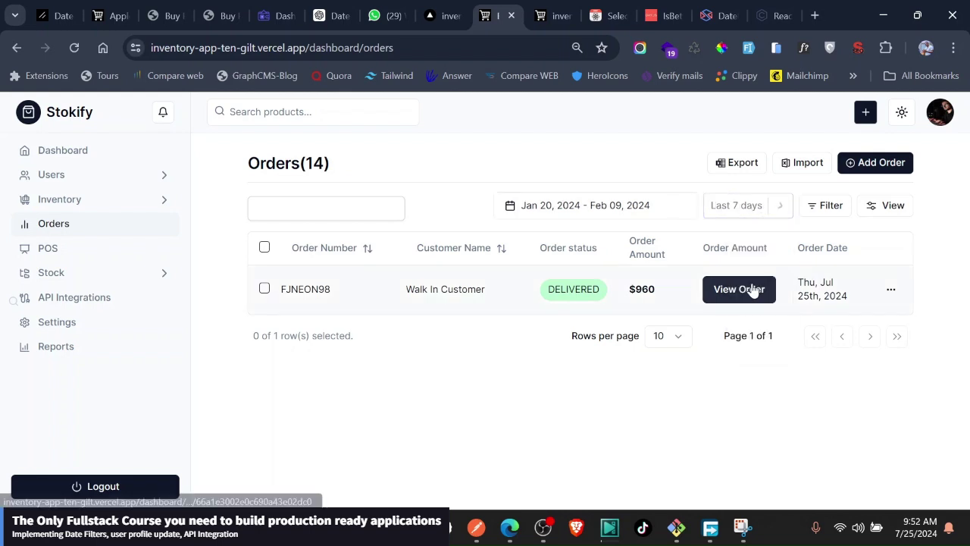
pyautogui.click(767, 205)
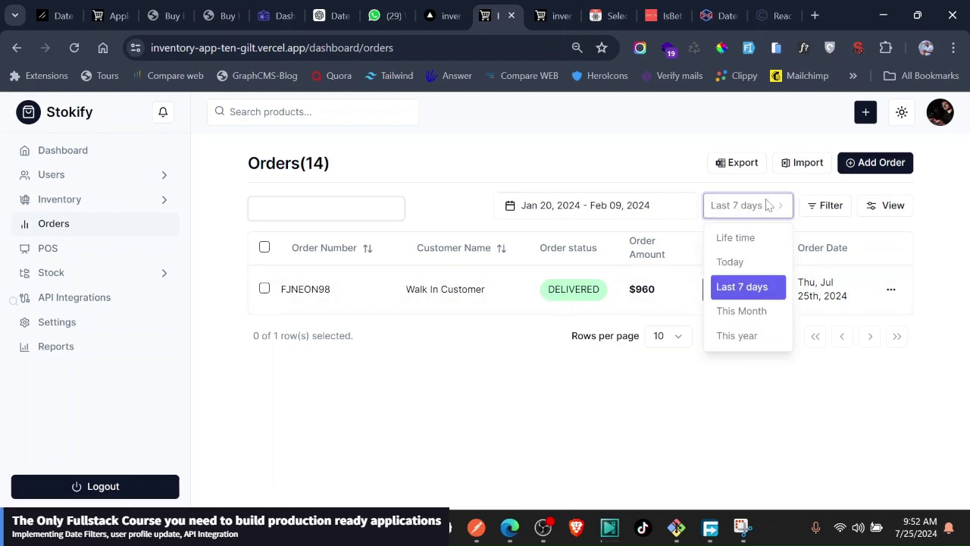
pyautogui.click(731, 317)
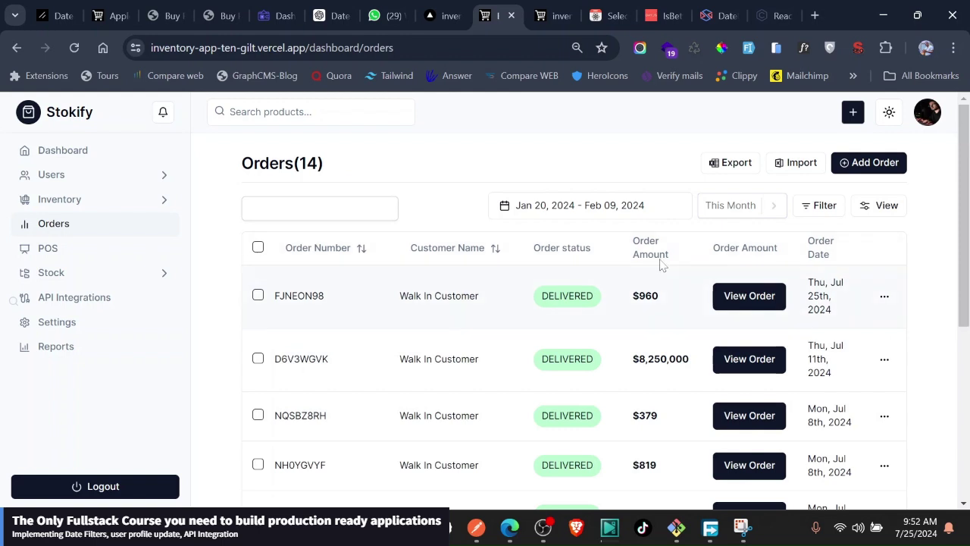
# - Filter the orders table by This year, and return the period filter to Life time
pyautogui.click(754, 216)
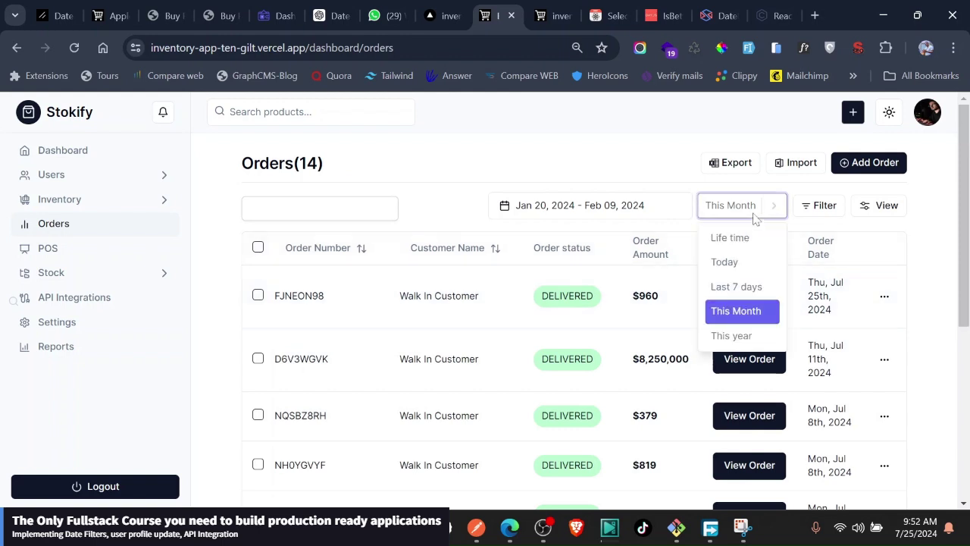
pyautogui.click(732, 335)
pyautogui.click(753, 212)
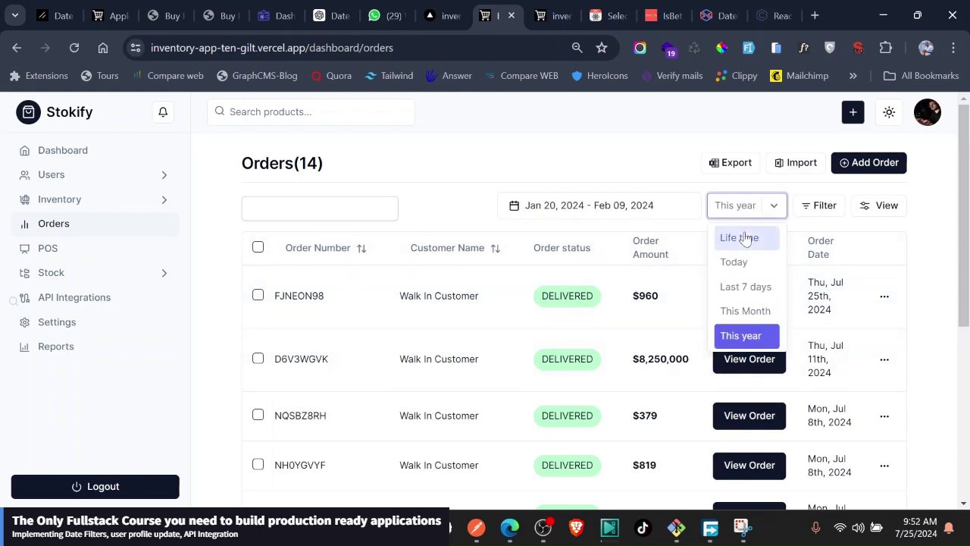
pyautogui.click(743, 236)
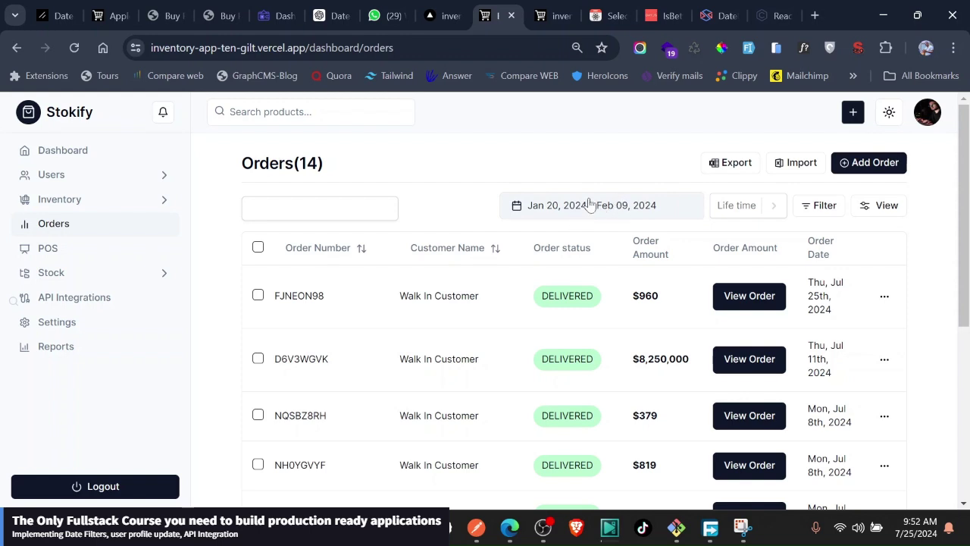
# - Set the end of the orders date range to Jan 31, 2024
pyautogui.click(610, 217)
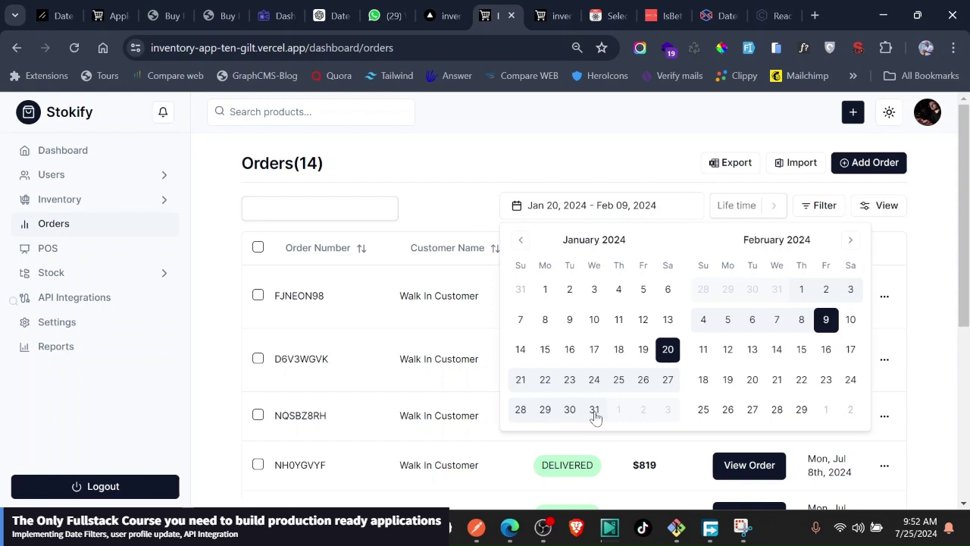
pyautogui.click(594, 410)
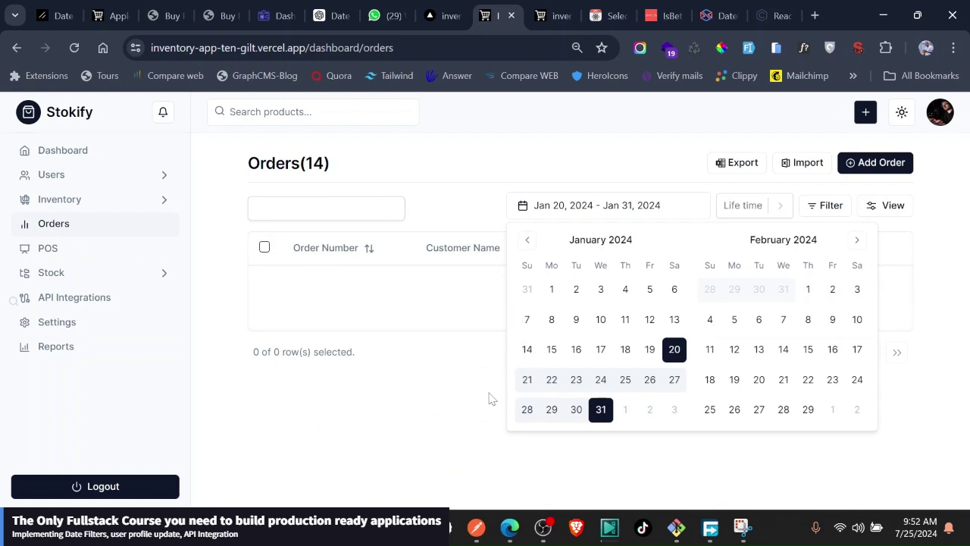
# - Extend the end of the orders date range to Jul 25, 2024
pyautogui.click(856, 241)
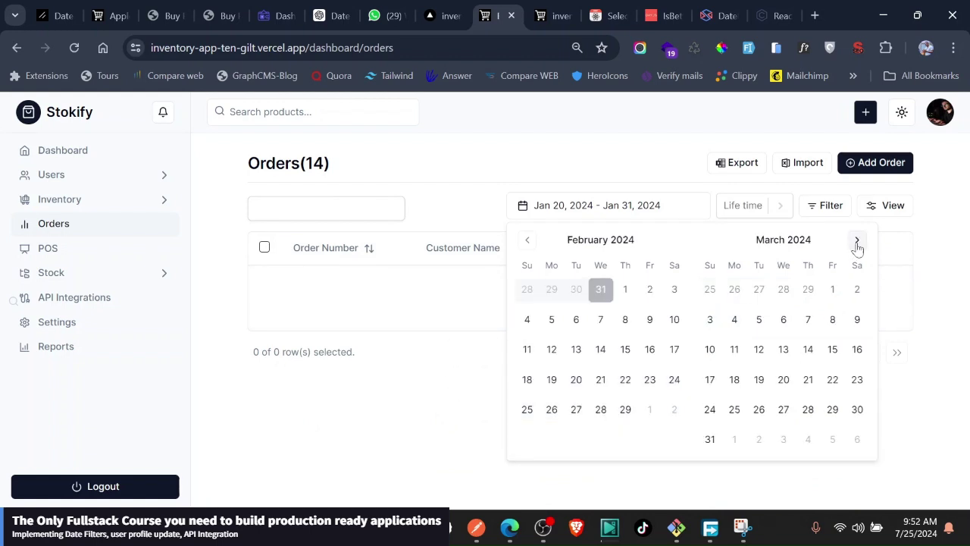
pyautogui.click(857, 241)
pyautogui.click(857, 241)
pyautogui.click(856, 241)
pyautogui.click(856, 241)
pyautogui.click(857, 241)
pyautogui.click(856, 241)
pyautogui.click(857, 241)
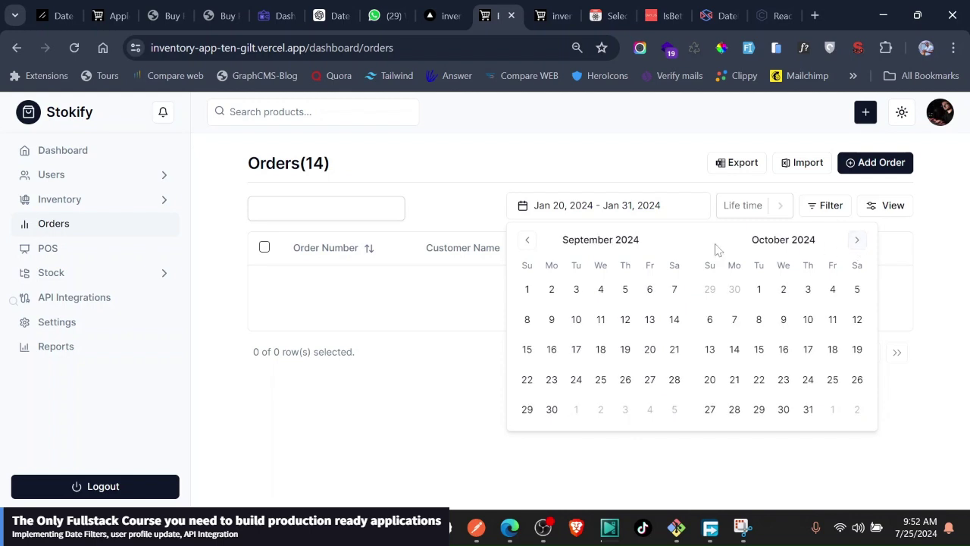
pyautogui.click(529, 241)
pyautogui.click(529, 241)
pyautogui.click(529, 241)
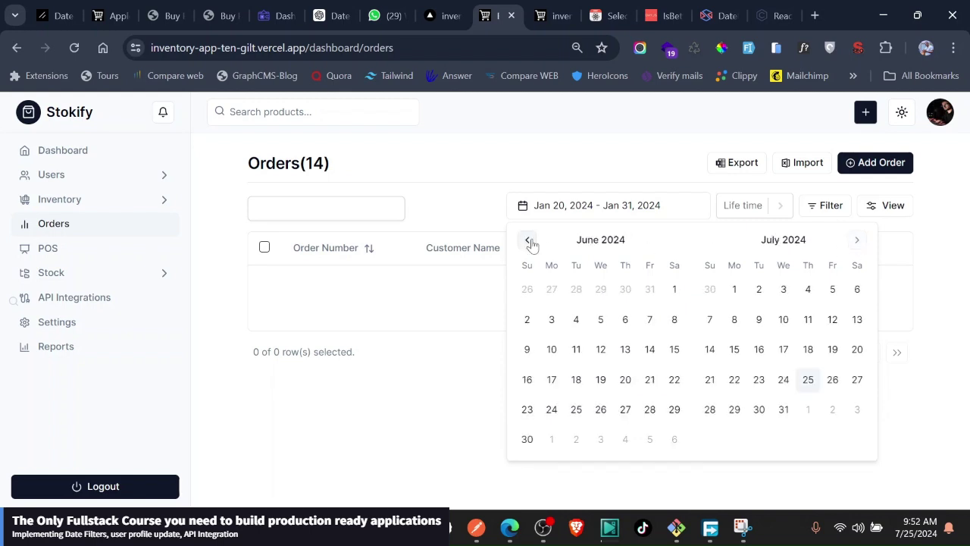
pyautogui.click(810, 383)
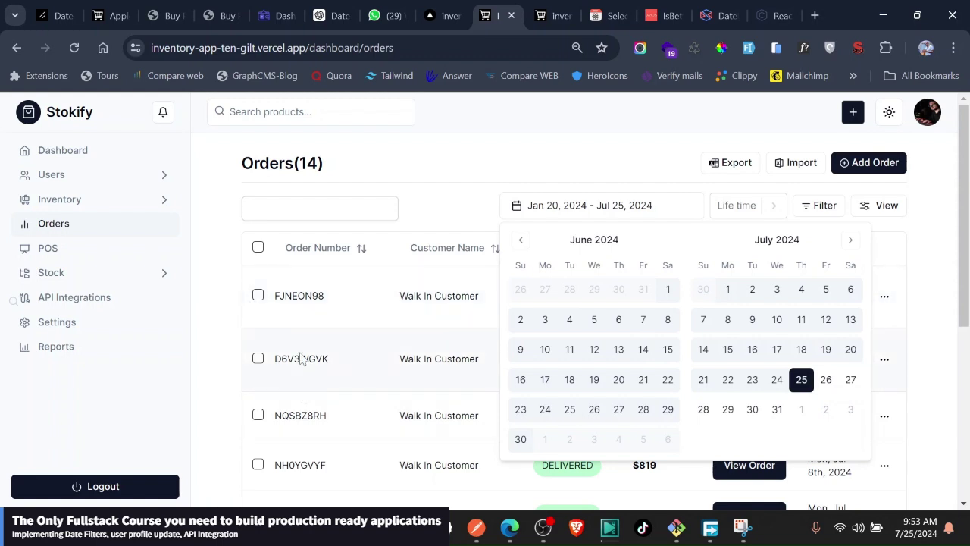
# - Close the orders date range calendar and highlight the order count in the page heading
pyautogui.click(235, 235)
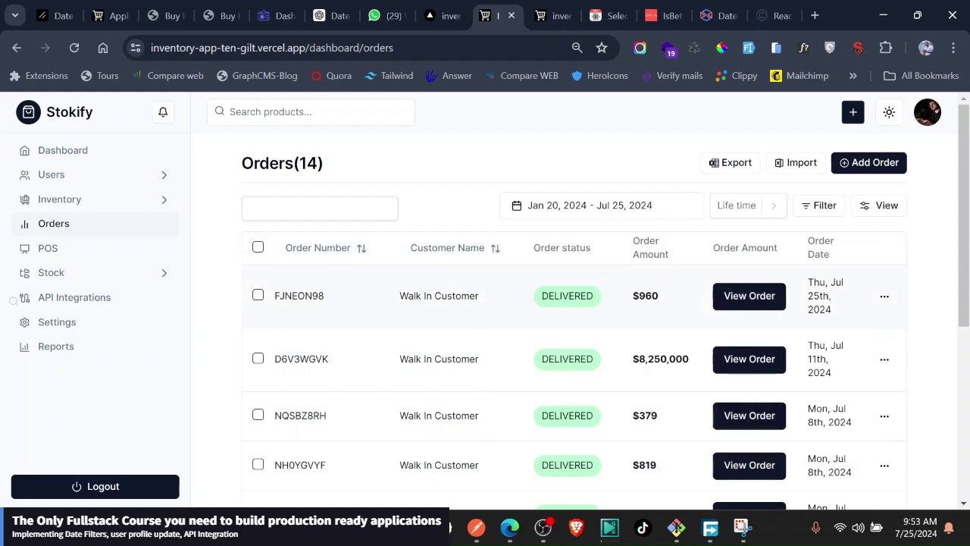
pyautogui.moveTo(278, 163); pyautogui.dragTo(319, 162)
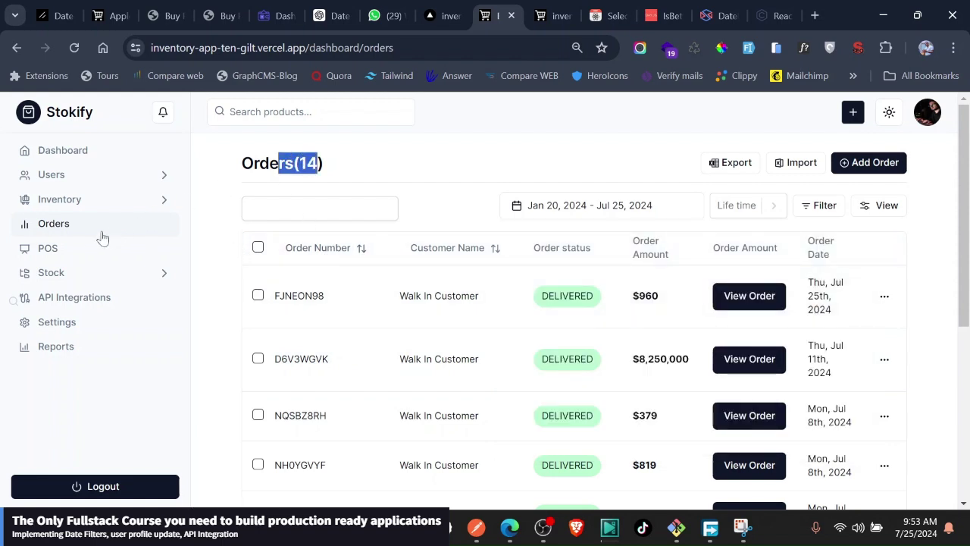
# - Open the Users list page and highlight its heading with the user count
pyautogui.click(80, 181)
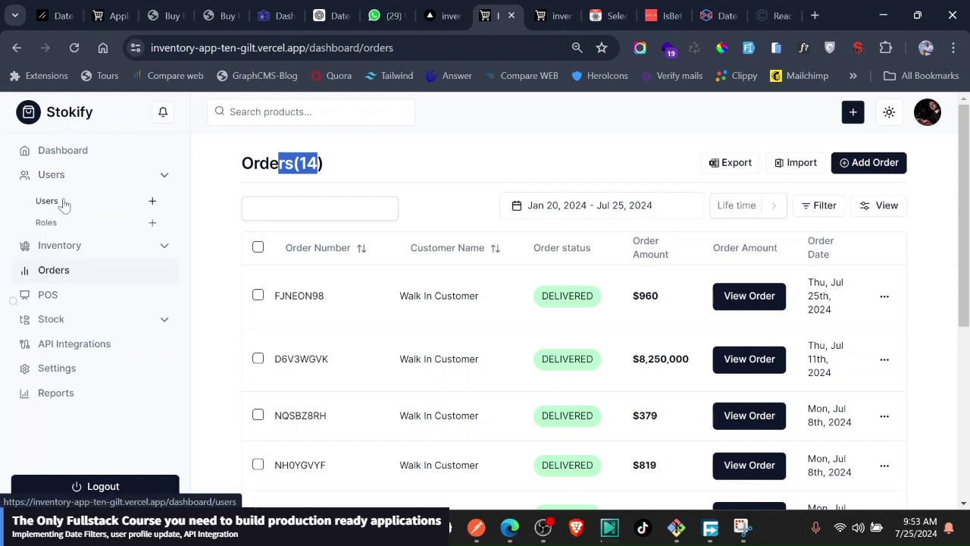
pyautogui.click(69, 202)
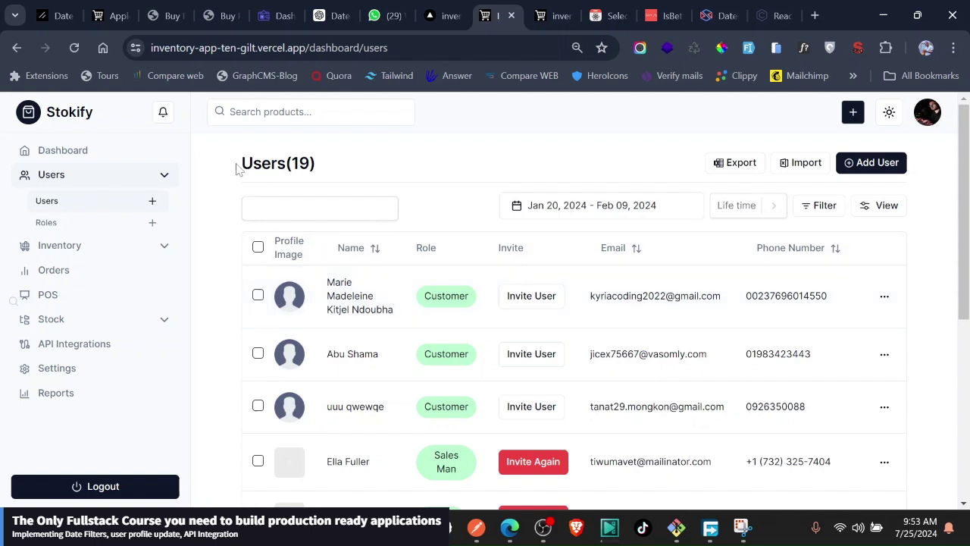
pyautogui.moveTo(236, 168); pyautogui.dragTo(328, 176)
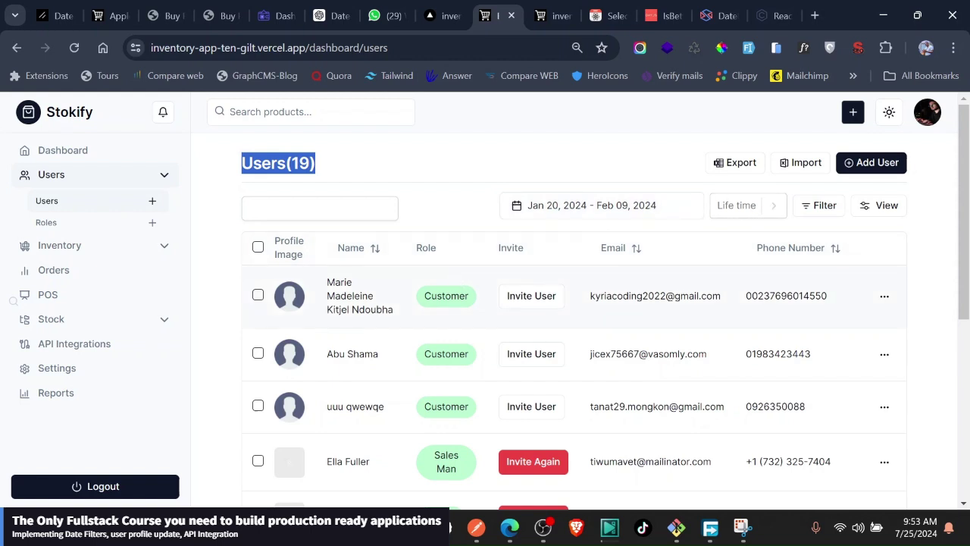
# - Search the users table by the start of a user's first name, and set the period filter to This Month
pyautogui.click(320, 208)
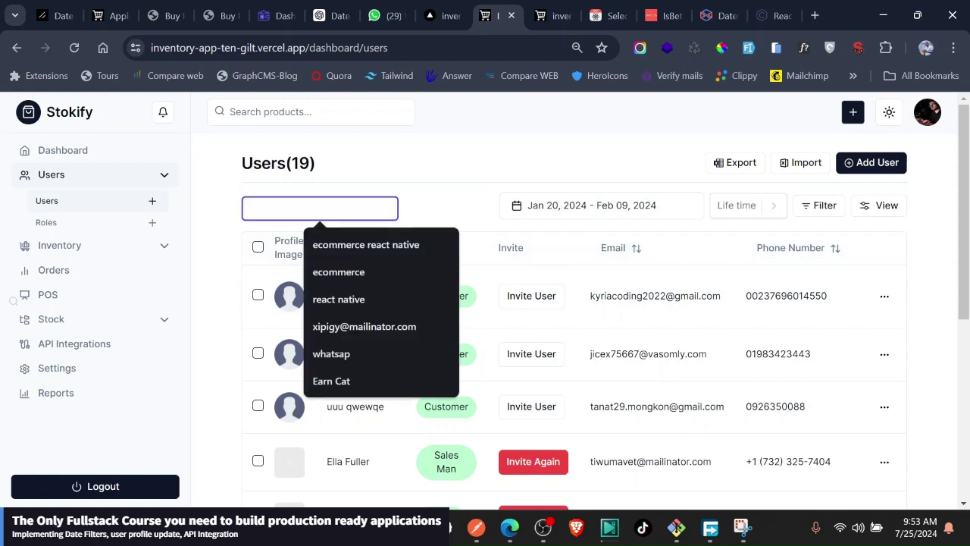
pyautogui.write('Ell')
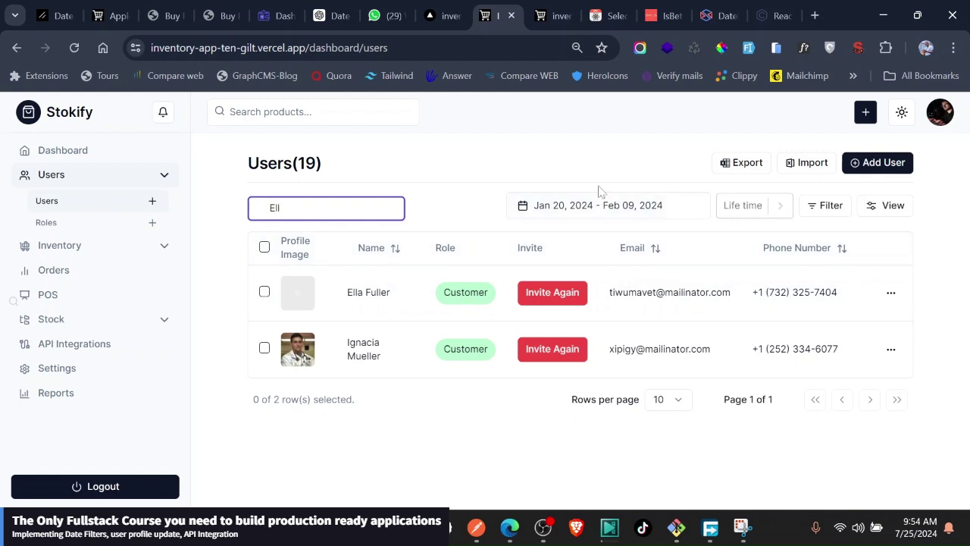
pyautogui.click(764, 209)
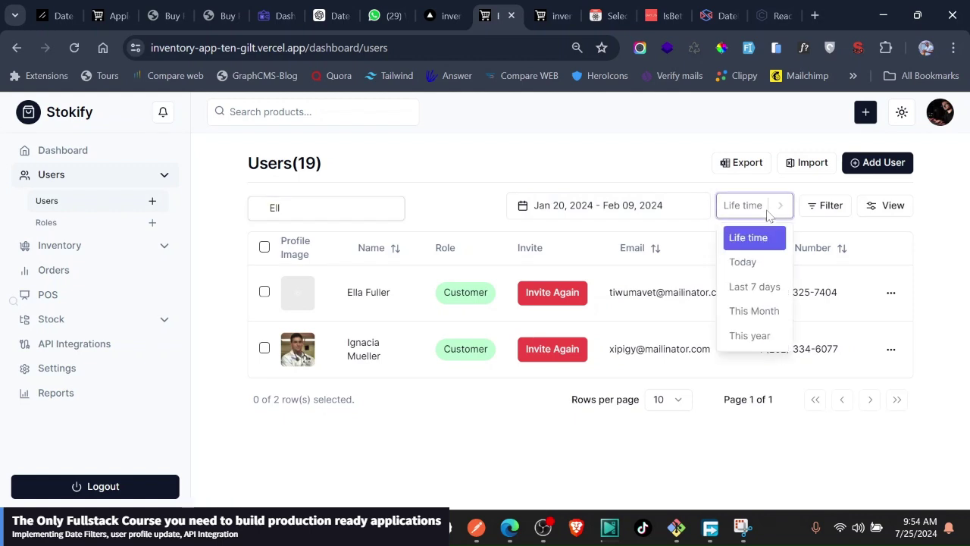
pyautogui.click(740, 310)
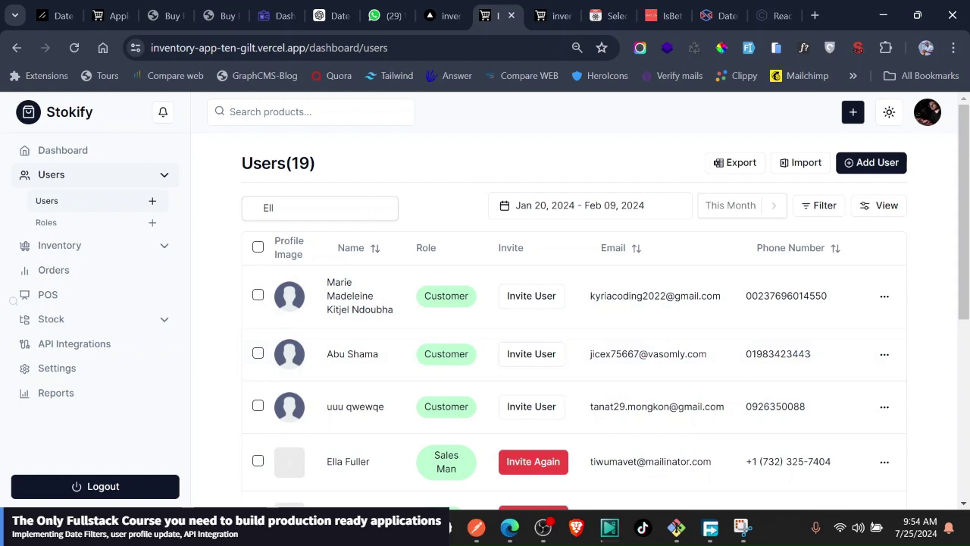
# - Complete the user's first name in the users table search, and clear the search text
pyautogui.click(273, 208)
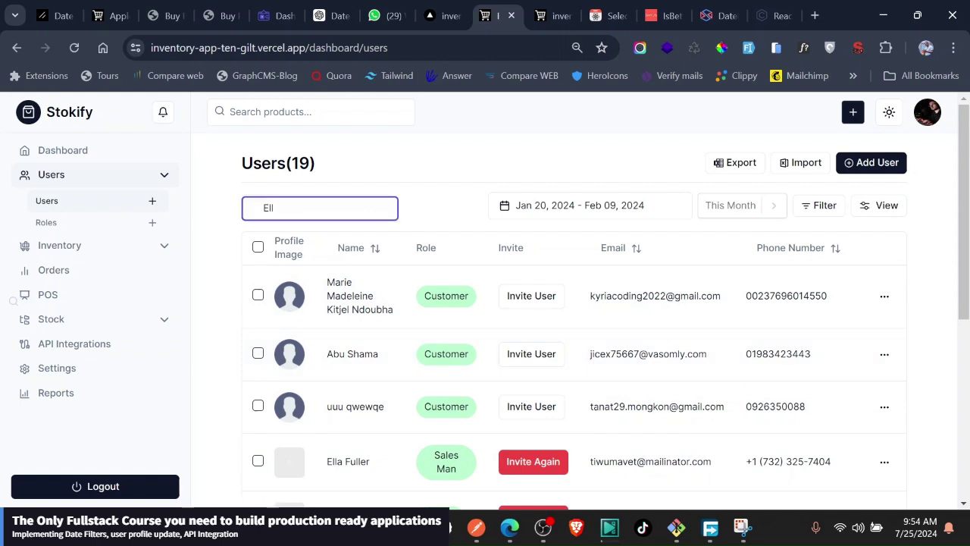
pyautogui.write('a')
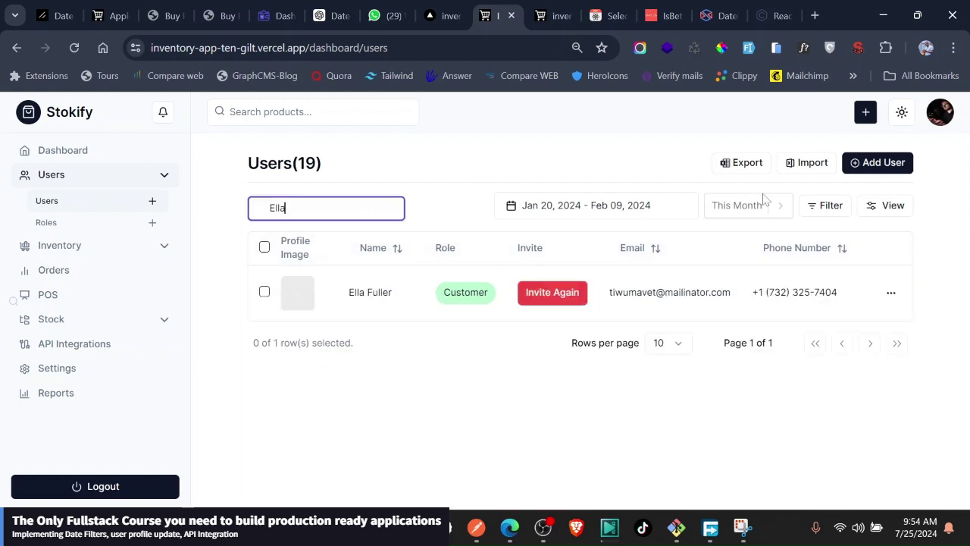
pyautogui.press('BackSpace')
pyautogui.press('BackSpace')
pyautogui.press('BackSpace')
pyautogui.press('BackSpace')
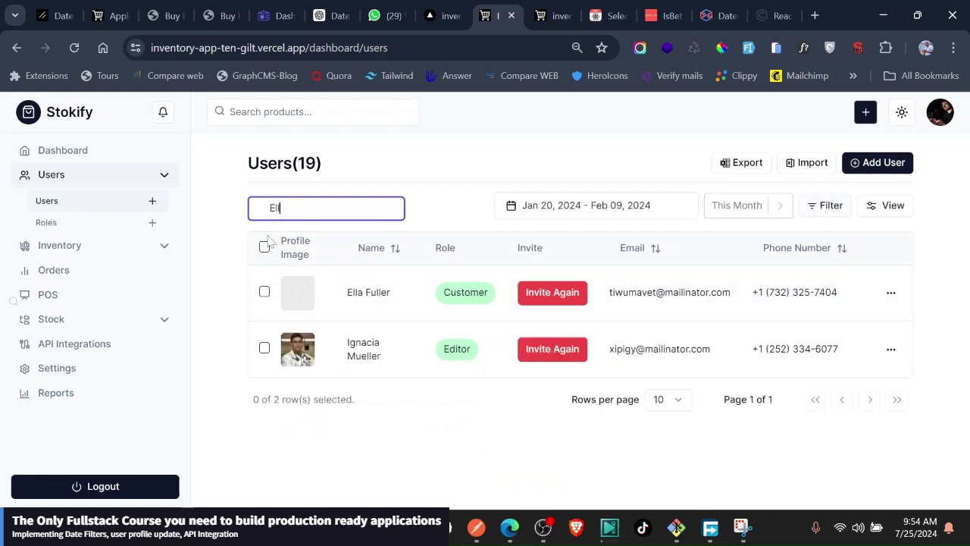
pyautogui.click(350, 190)
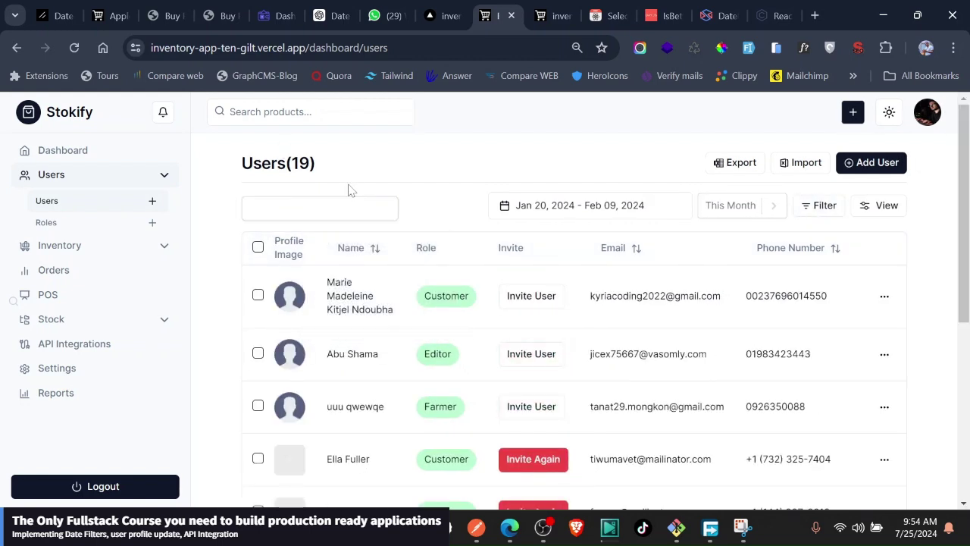
# - Open the Reports page and look through its chart and statistics cards
pyautogui.click(60, 394)
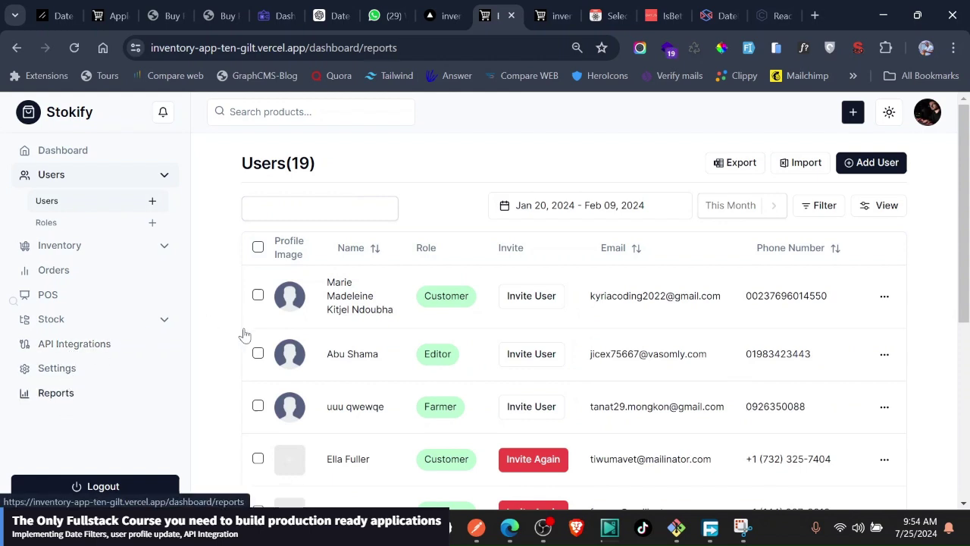
pyautogui.scroll(-2, 357, 281)
pyautogui.scroll(-4, 357, 280)
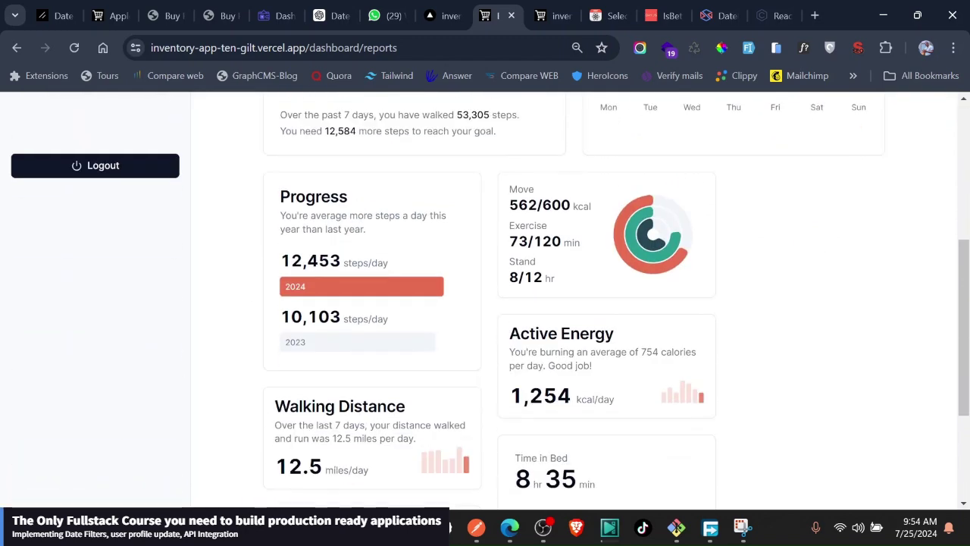
pyautogui.scroll(4, 360, 282)
pyautogui.scroll(-5, 359, 281)
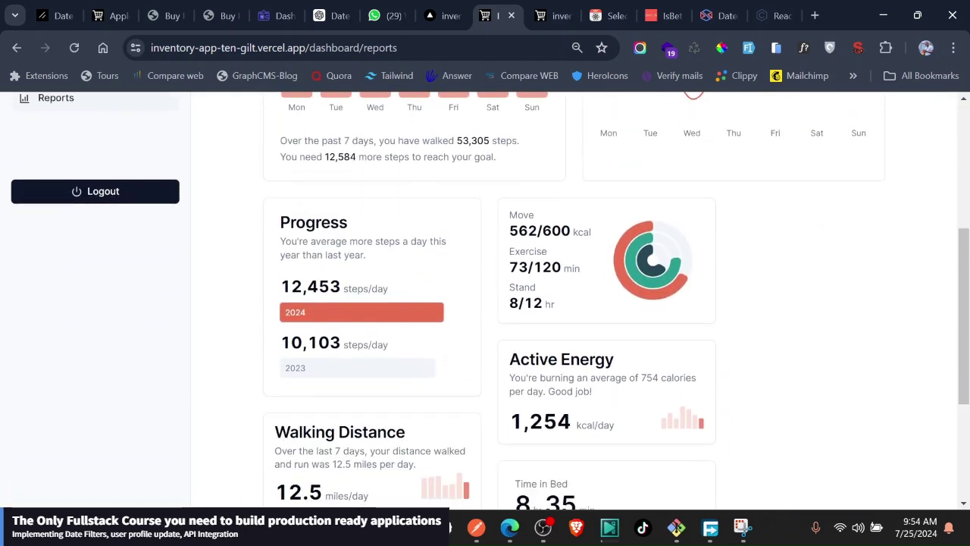
pyautogui.scroll(3, 359, 281)
pyautogui.scroll(4, 359, 281)
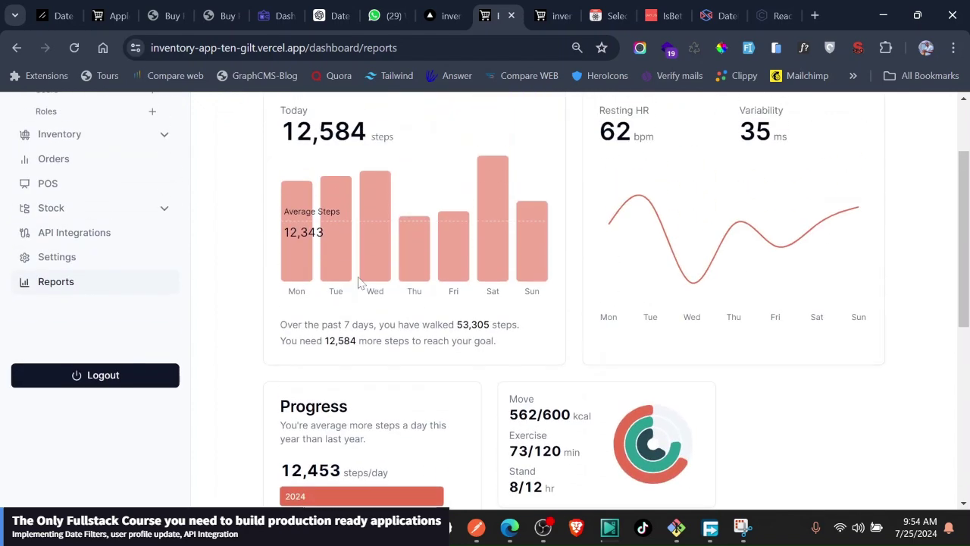